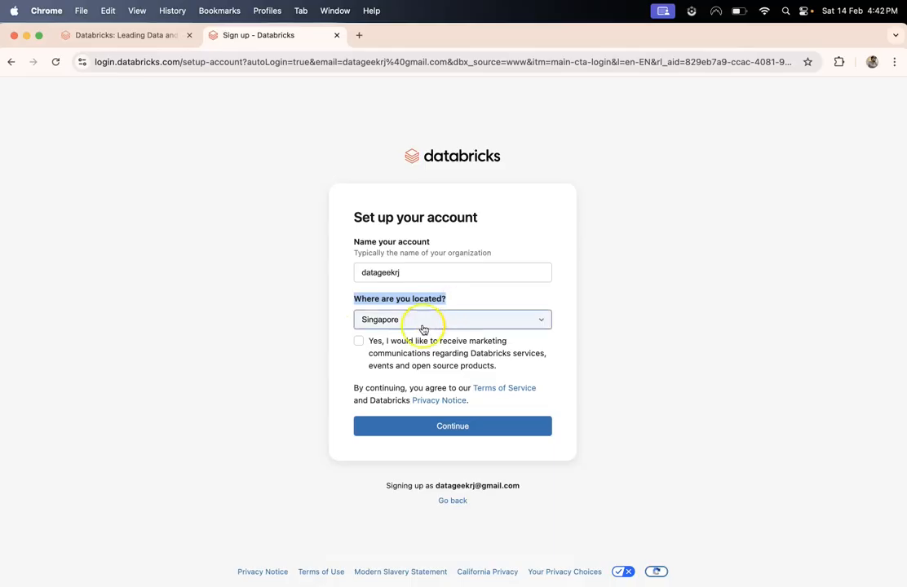
- Set the account location to India and submit the setup details
click(373, 325)
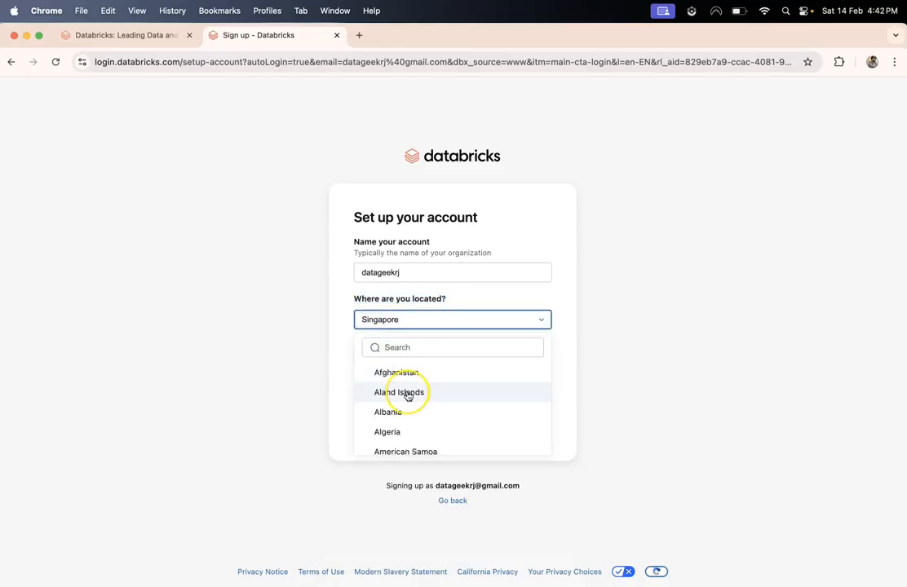
text(india)
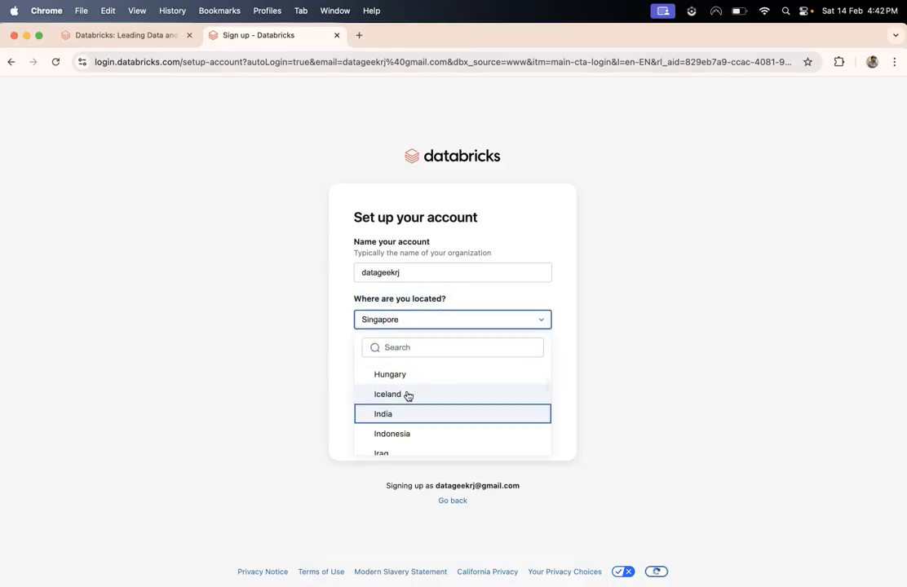
click(399, 413)
click(445, 410)
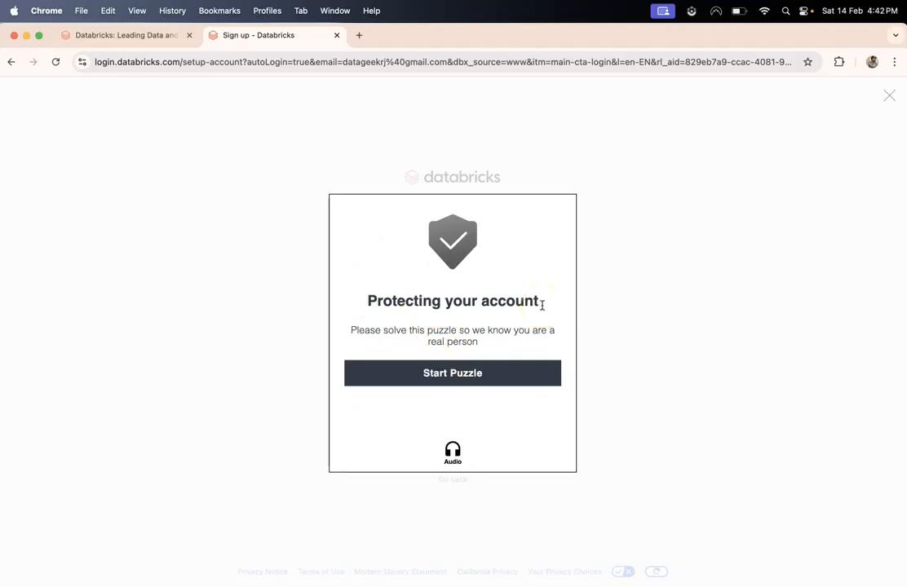
- Pass the verification puzzle by picking the four-rock image, then continue account creation
click(504, 375)
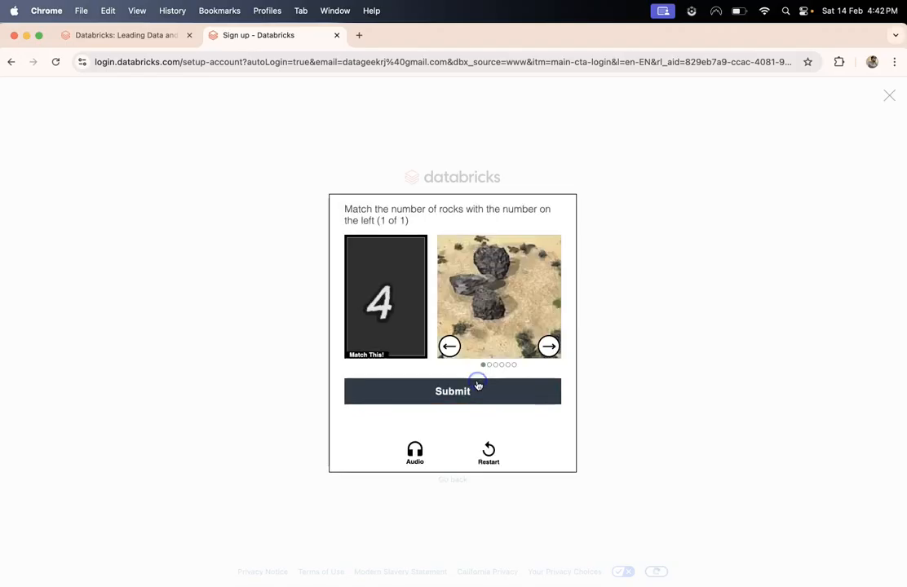
click(546, 347)
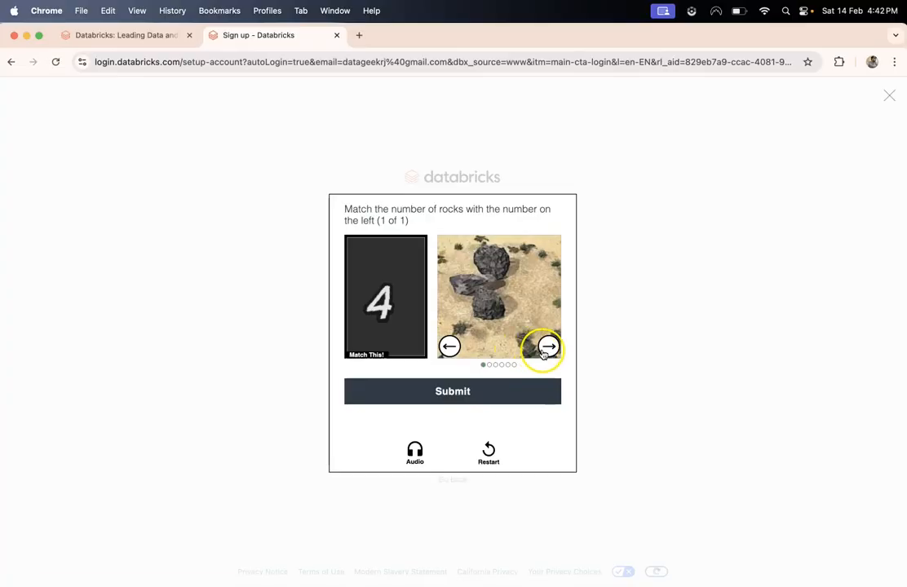
click(546, 347)
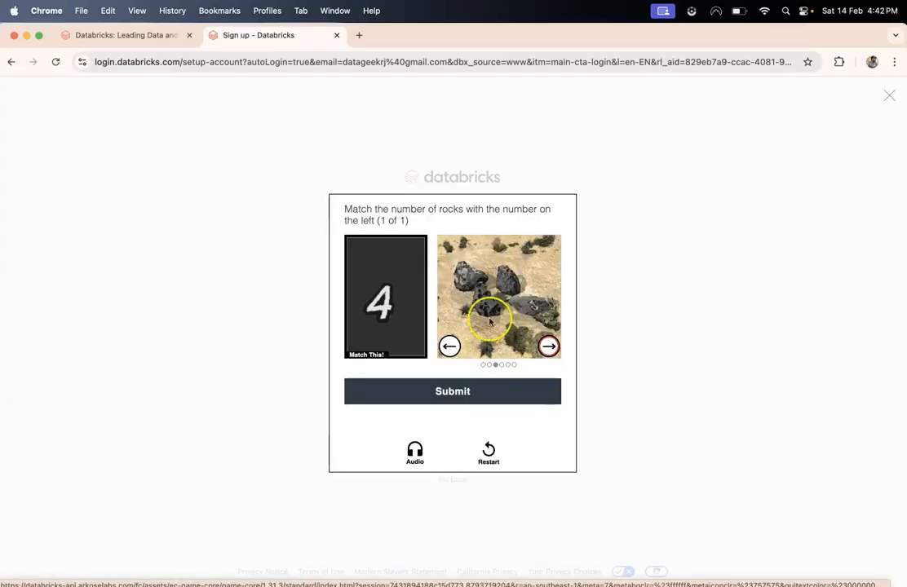
click(446, 390)
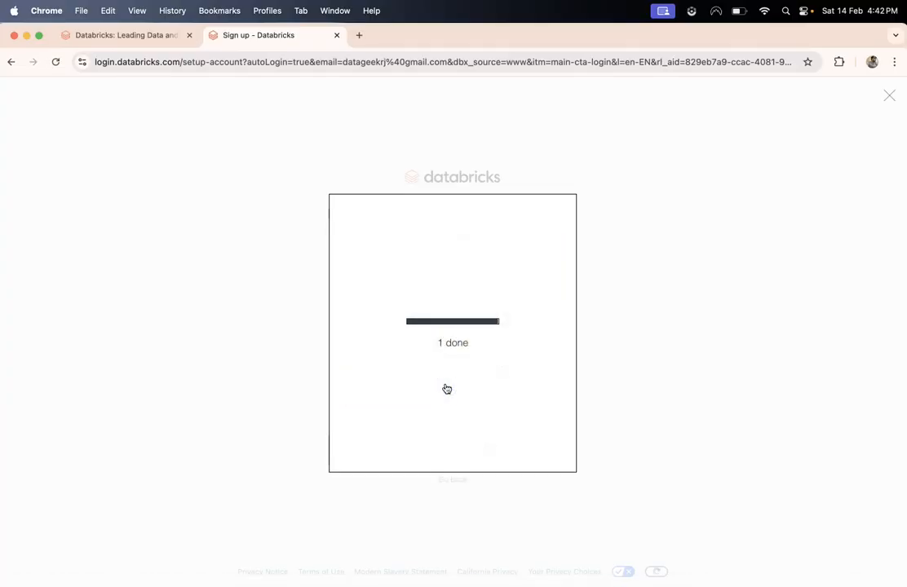
click(405, 343)
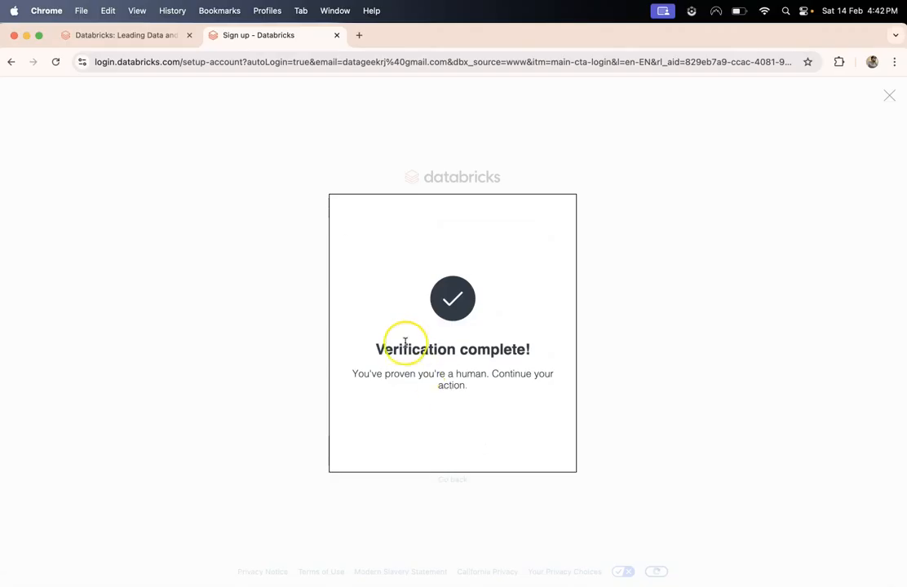
click(441, 412)
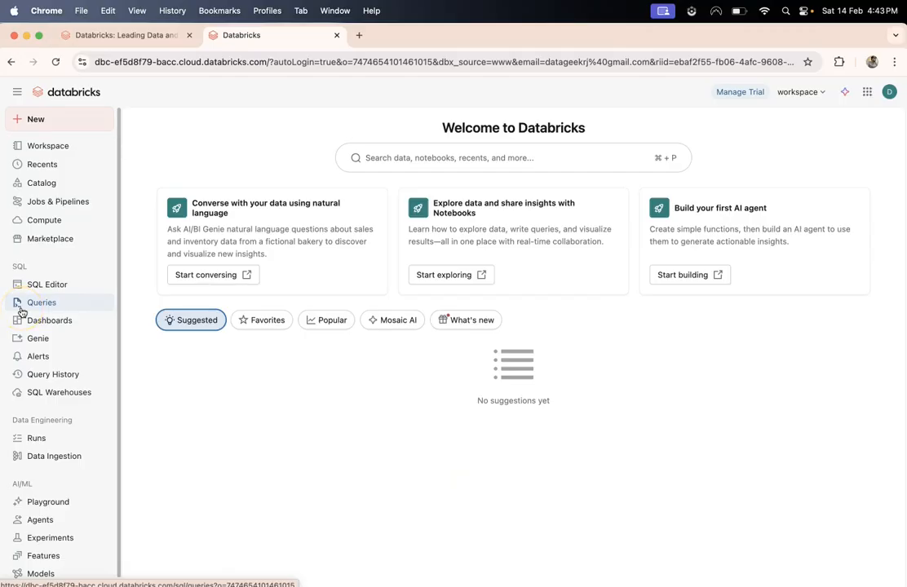
- Browse the Experiments, Features and Models pages, ending on the Serving endpoints list
scroll(21, 313, down, 1)
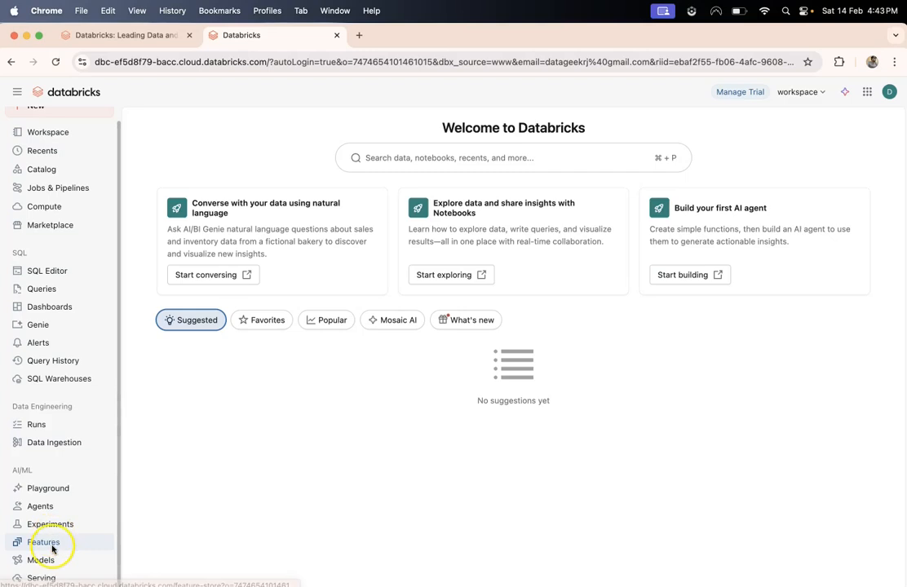
click(80, 524)
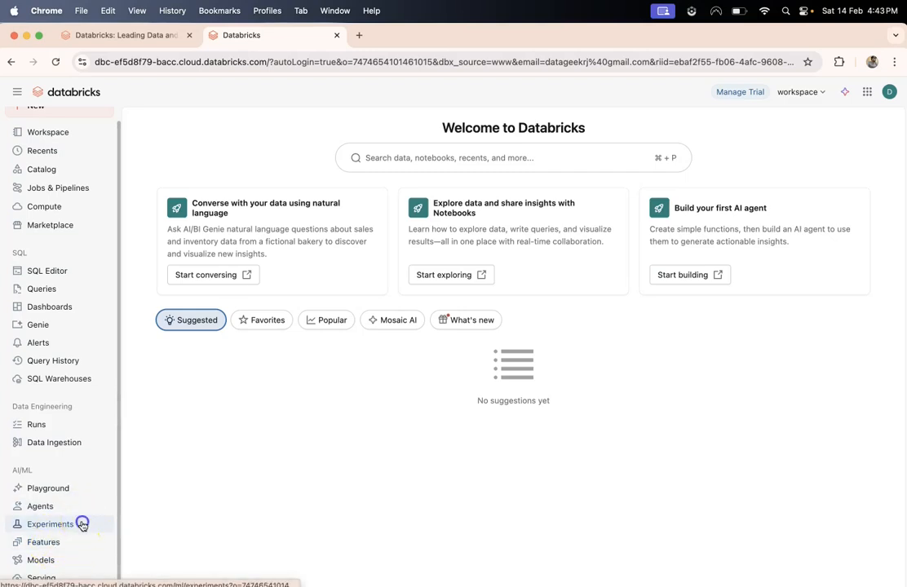
click(67, 542)
click(53, 560)
click(50, 575)
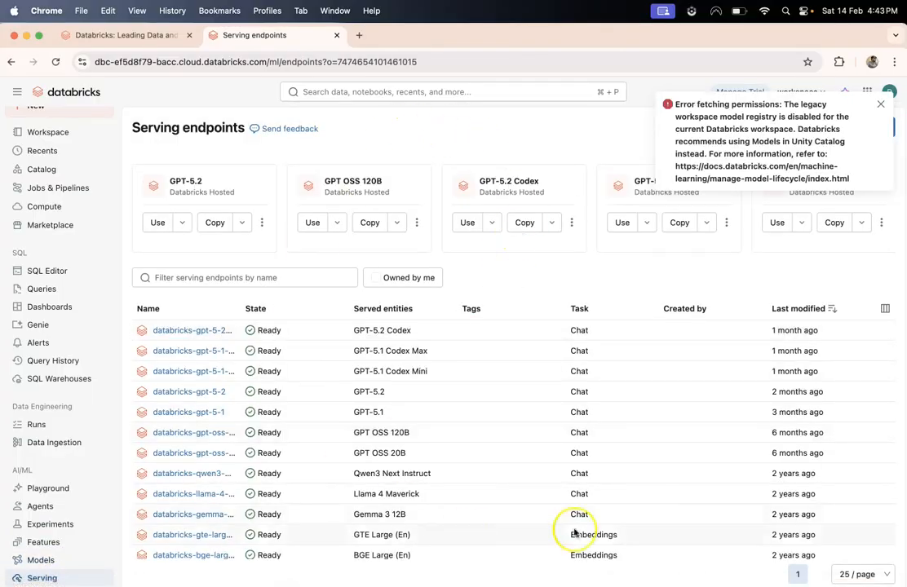
- Close the permissions error and go to the empty Experiments page
click(881, 107)
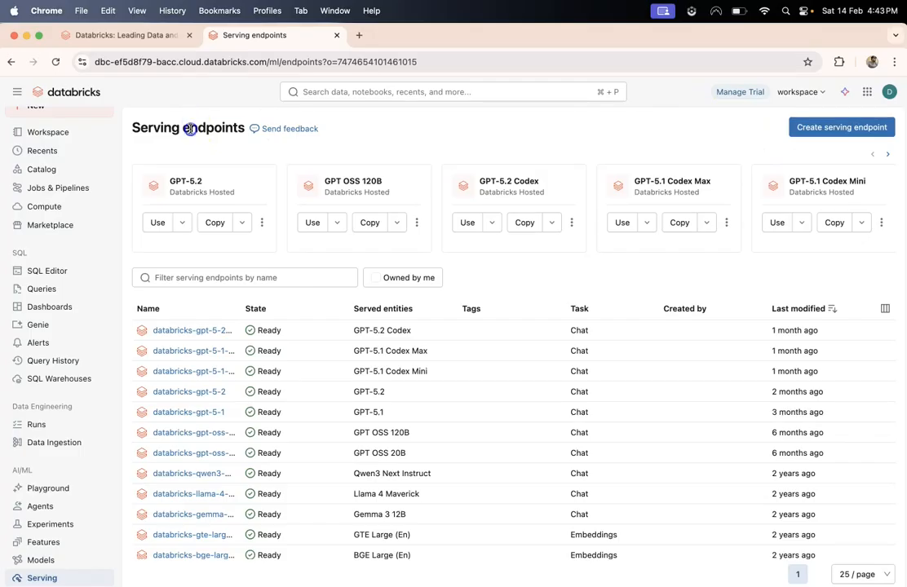
triple_click(190, 129)
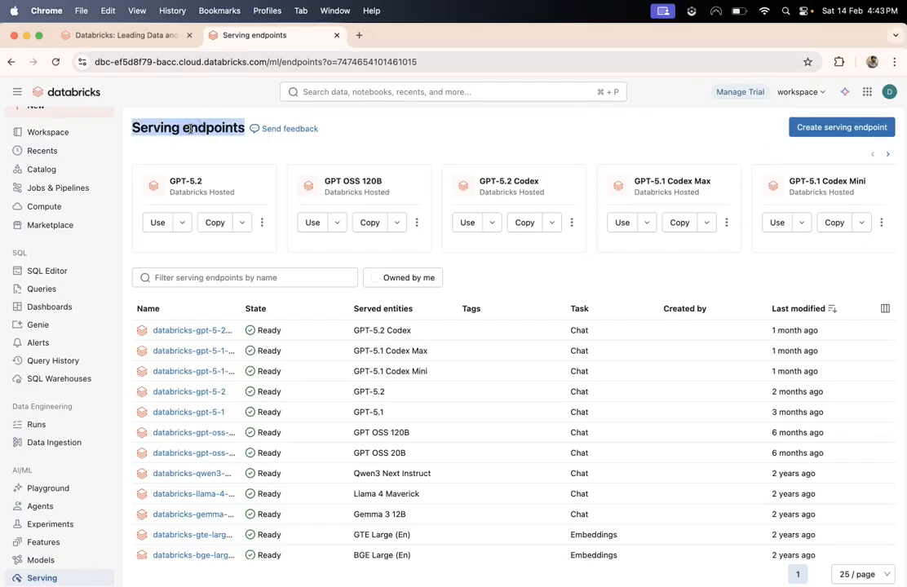
click(180, 128)
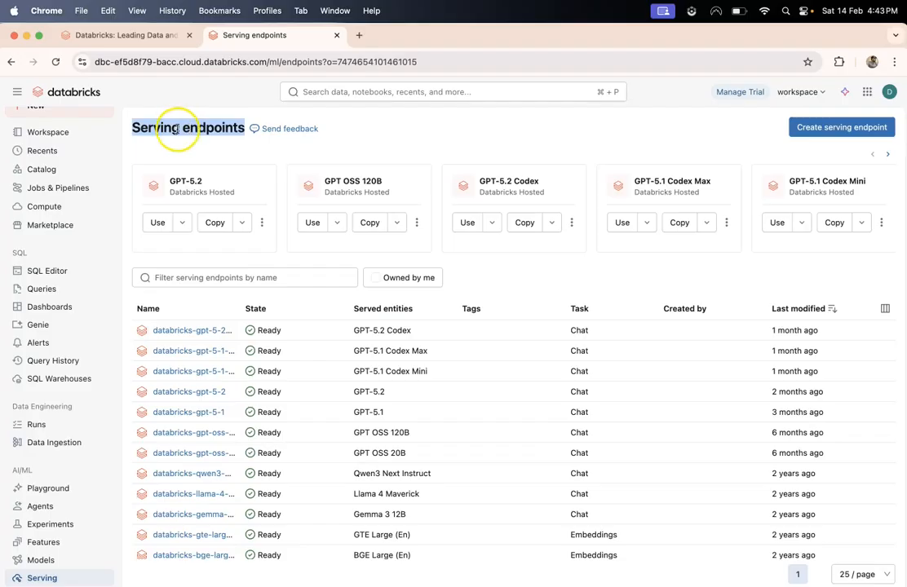
click(75, 526)
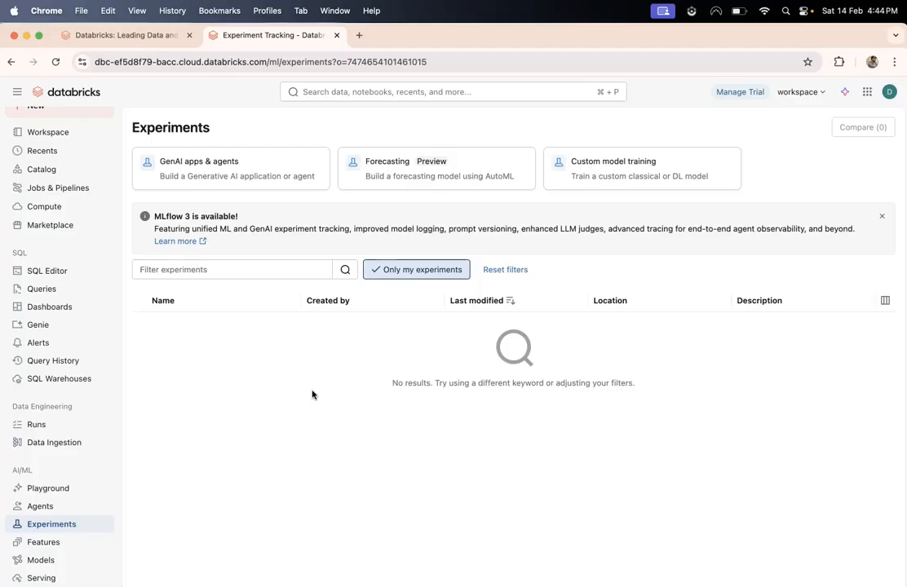
- View the SQL warehouses under Compute, showing the Serverless Starter Warehouse, then go to Workspace
scroll(91, 351, up, 1)
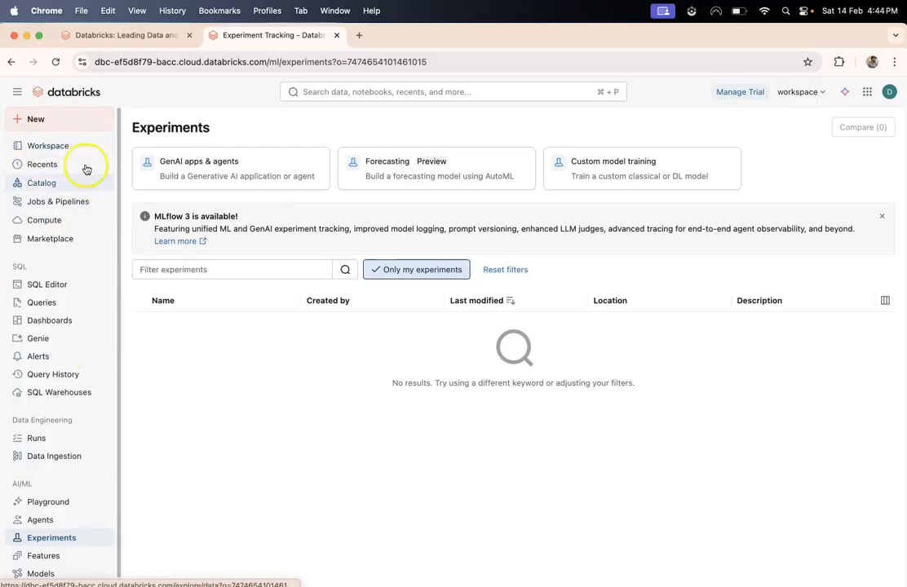
click(52, 224)
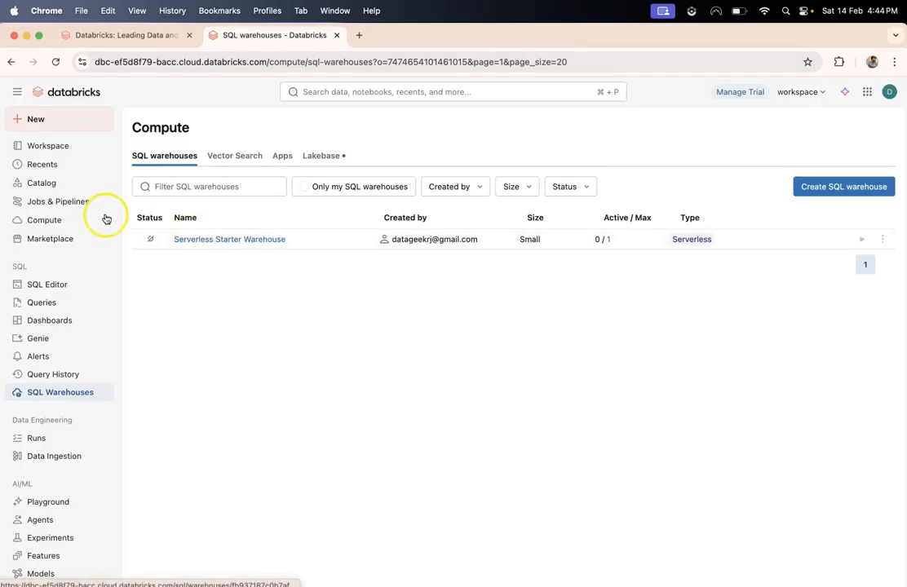
click(44, 145)
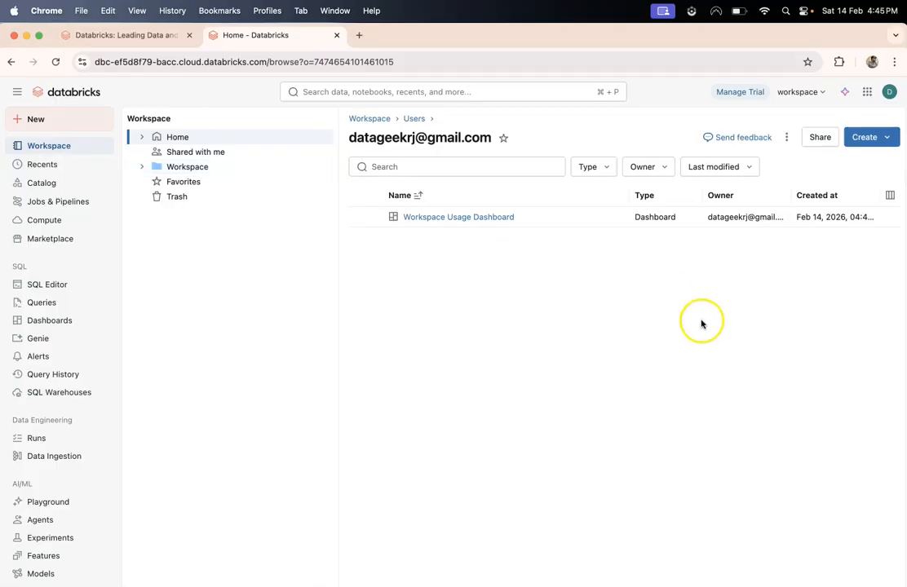
- Create a new untitled Python notebook from the Workspace Create menu
click(866, 144)
click(844, 207)
click(807, 207)
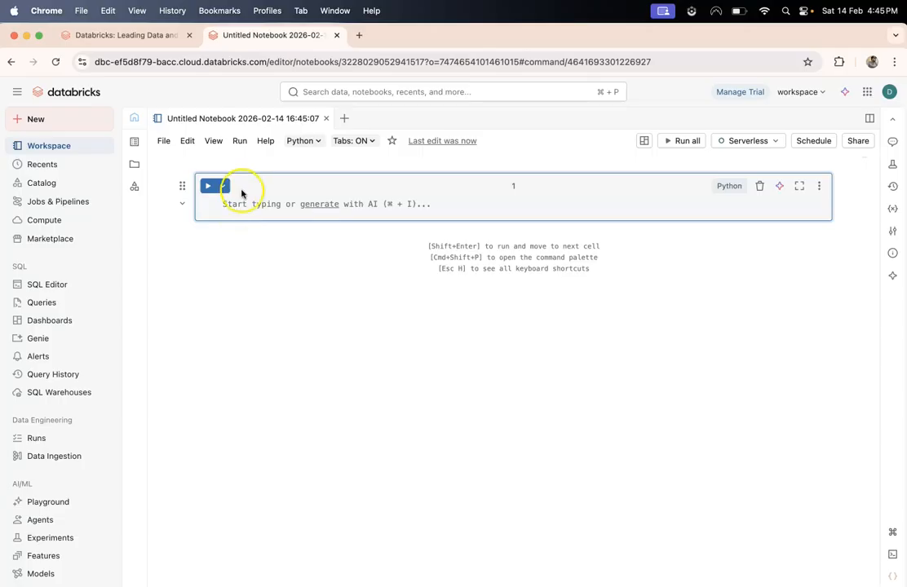
- Enter `import mlflow` in the notebook's first cell
click(253, 298)
click(232, 208)
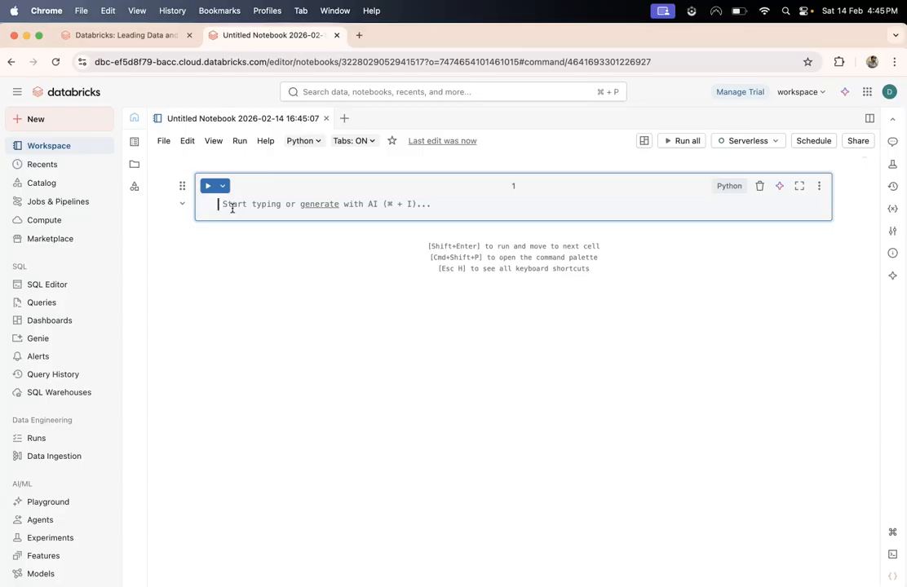
text(import)
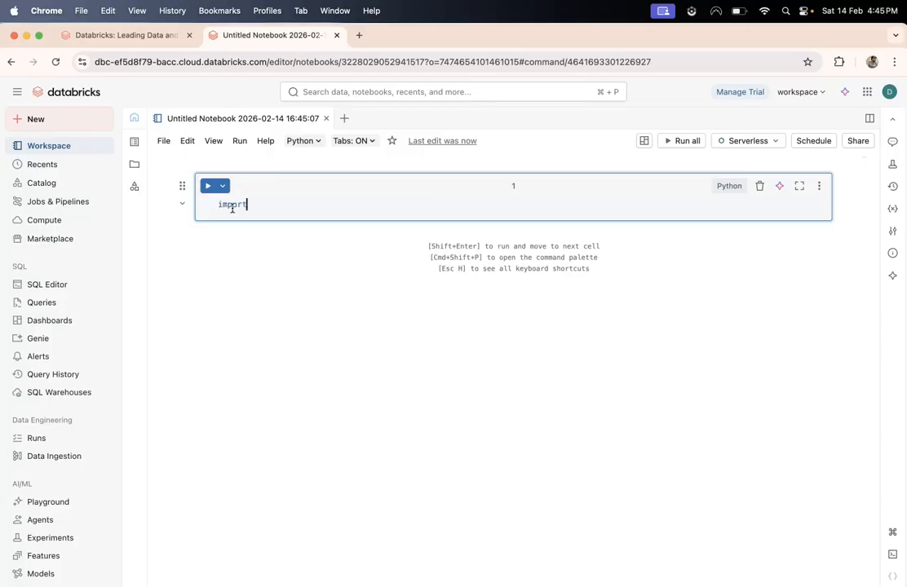
text( mlflow)
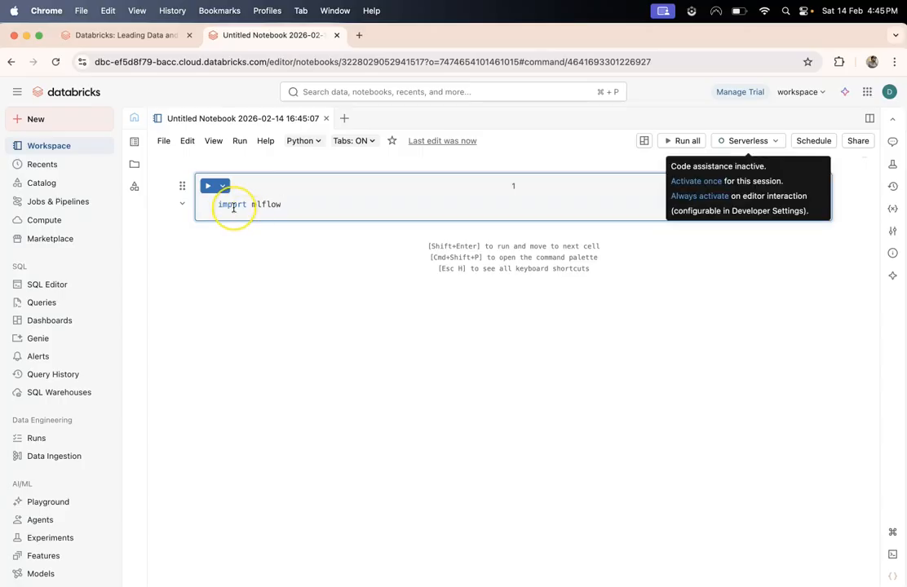
- Attach Serverless GPU compute and try running the import, dismissing the compute errors
click(726, 142)
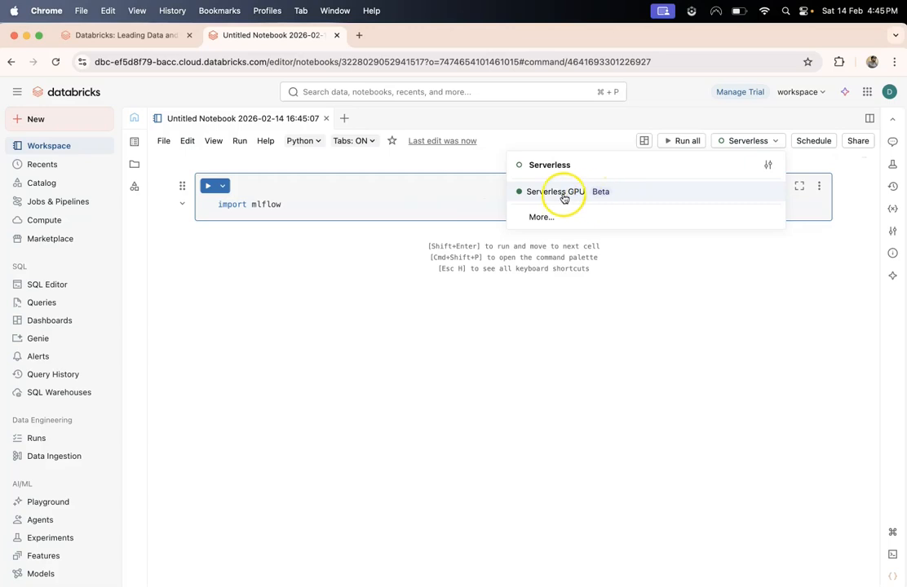
click(538, 193)
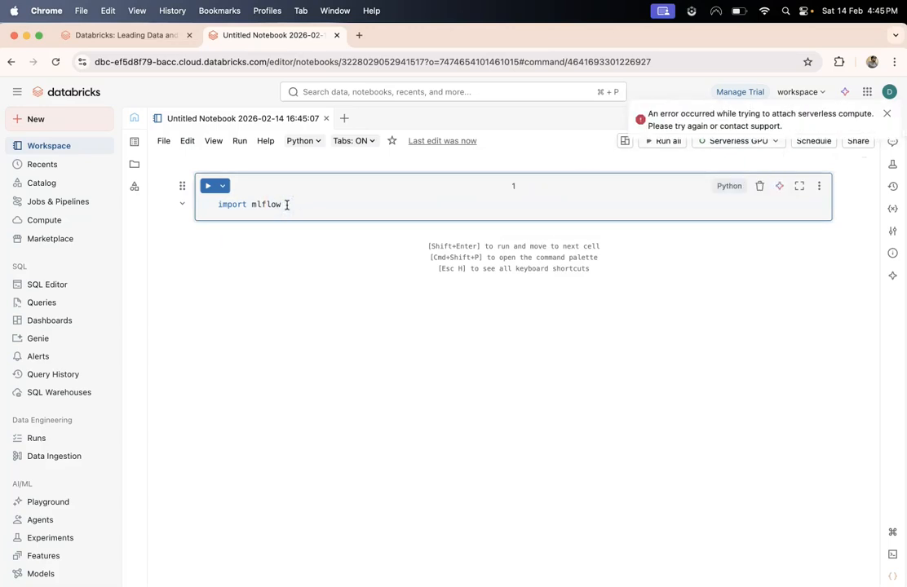
click(886, 113)
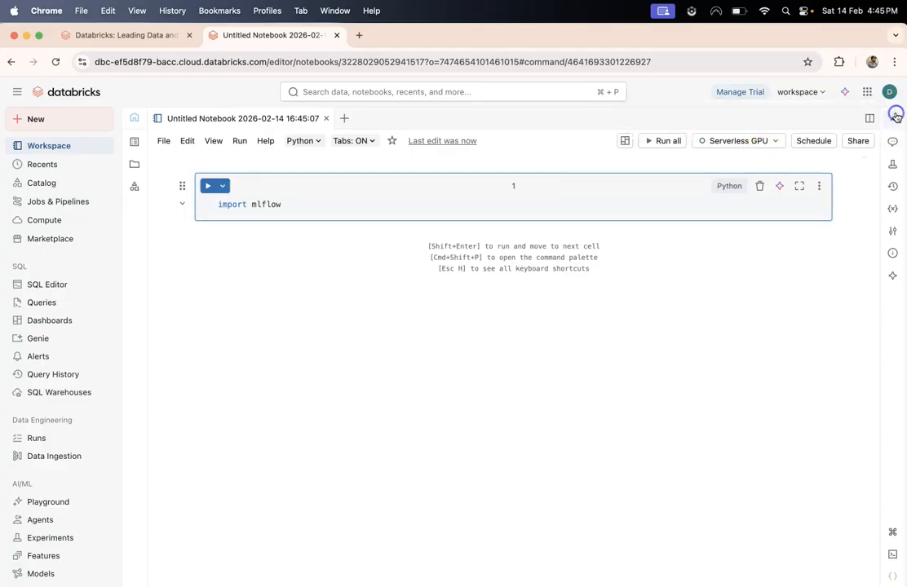
key(shift+Return)
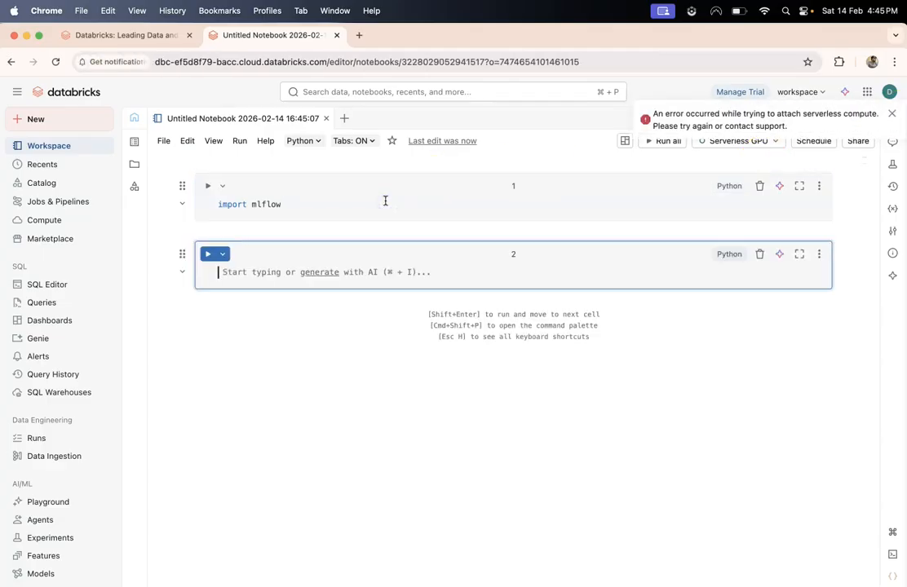
click(236, 174)
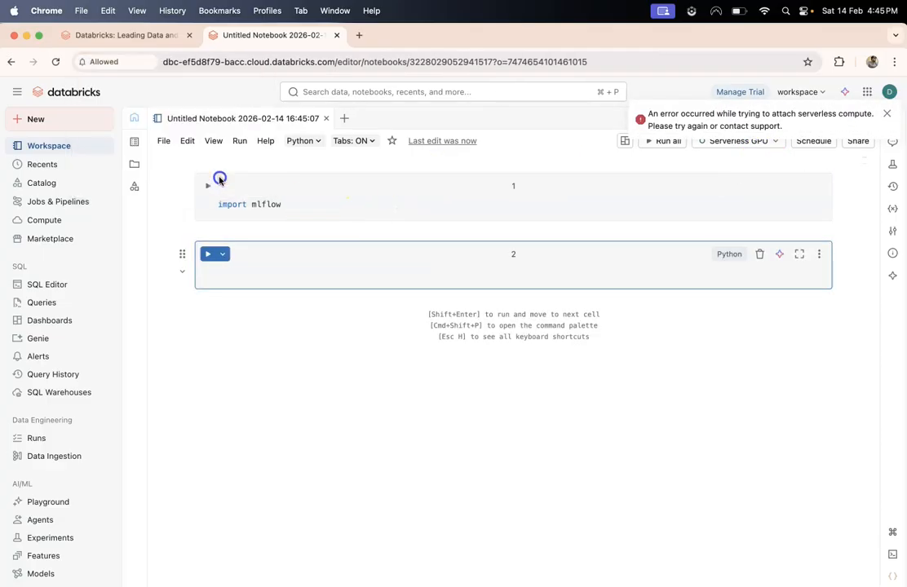
click(283, 260)
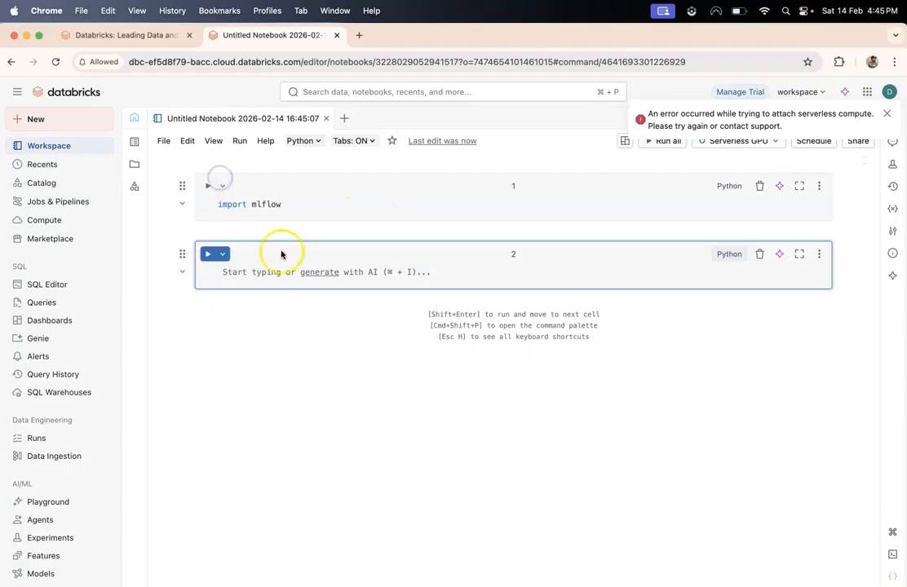
click(887, 113)
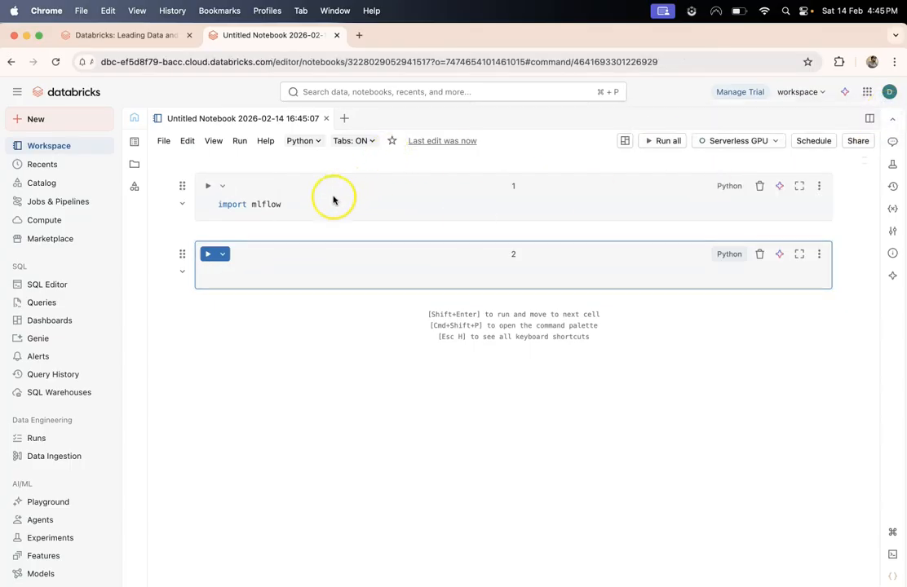
click(321, 204)
key(shift+Return)
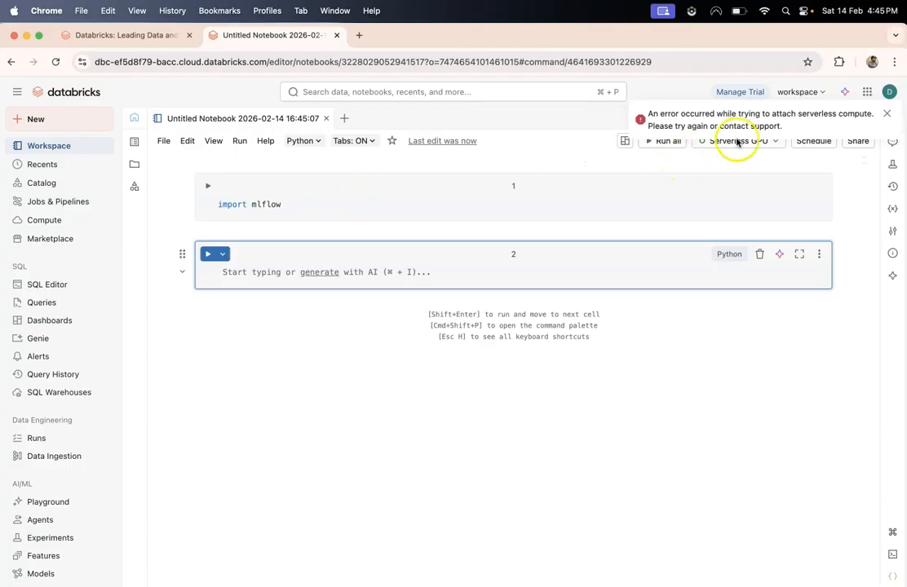
click(887, 117)
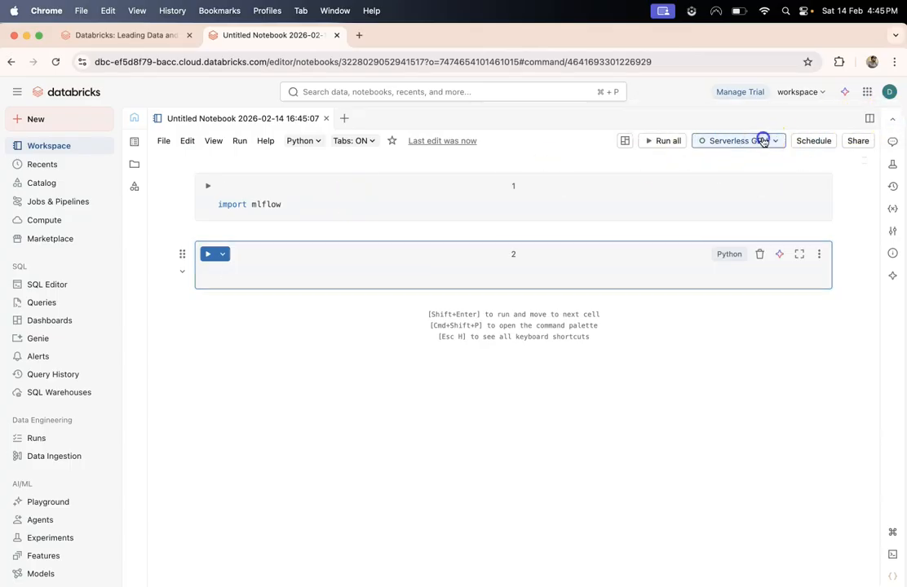
- Switch the notebook's compute to standard Serverless
click(761, 141)
click(579, 193)
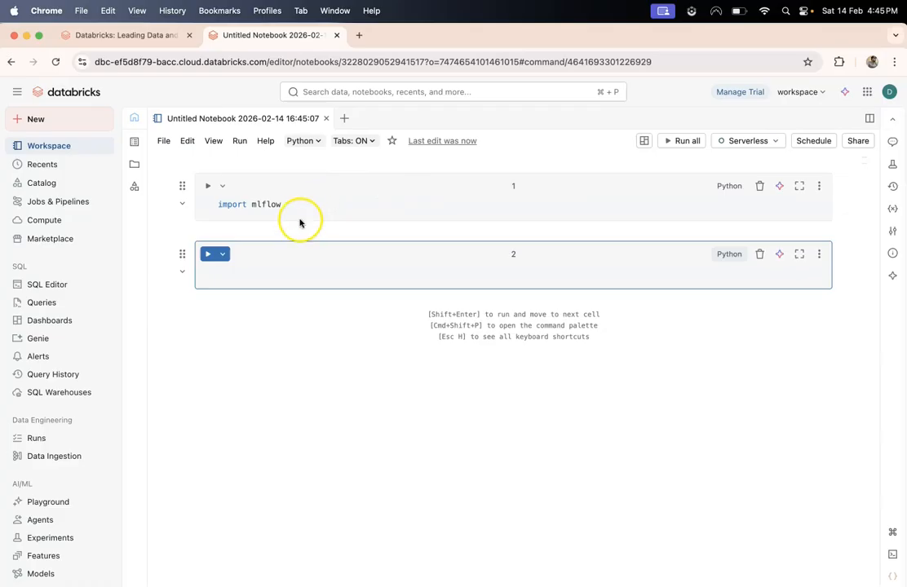
click(296, 205)
- Run the mlflow import, then write and run `with mlflow.start_run() as run:` in cell 2
key(shift+Return)
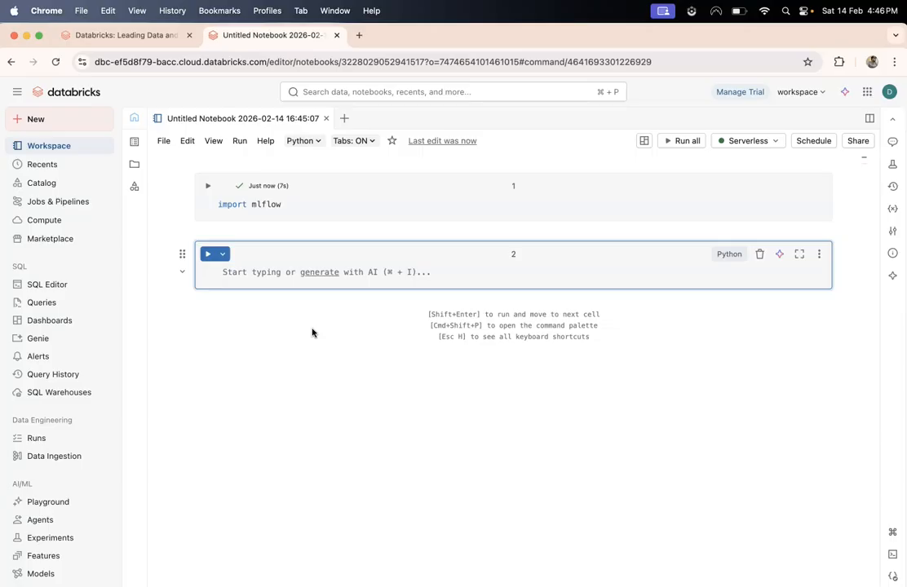
text(with)
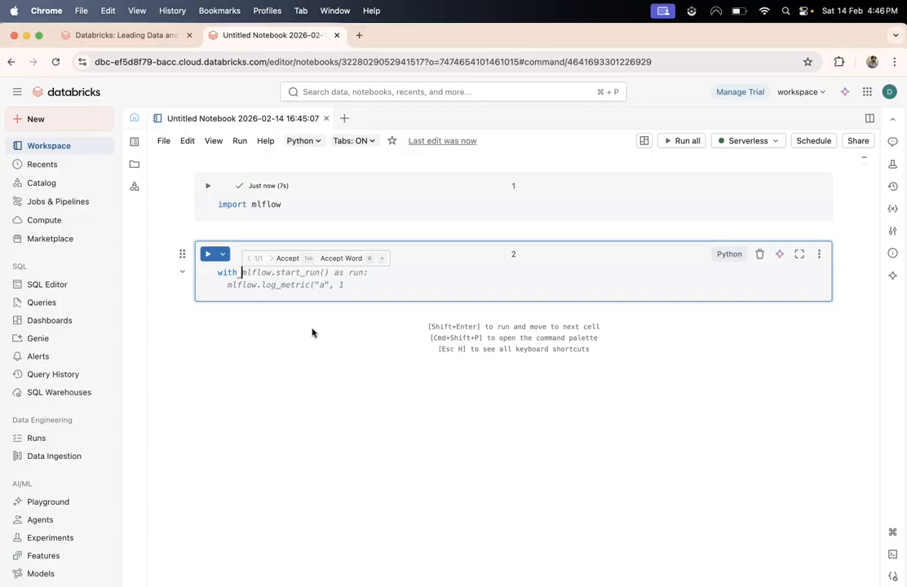
text(m)
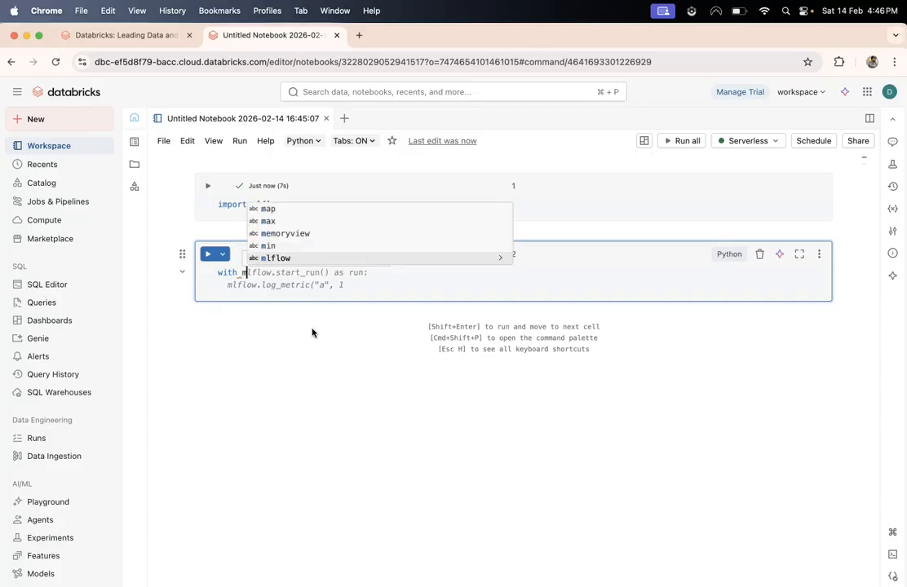
text(lflow.start_run()
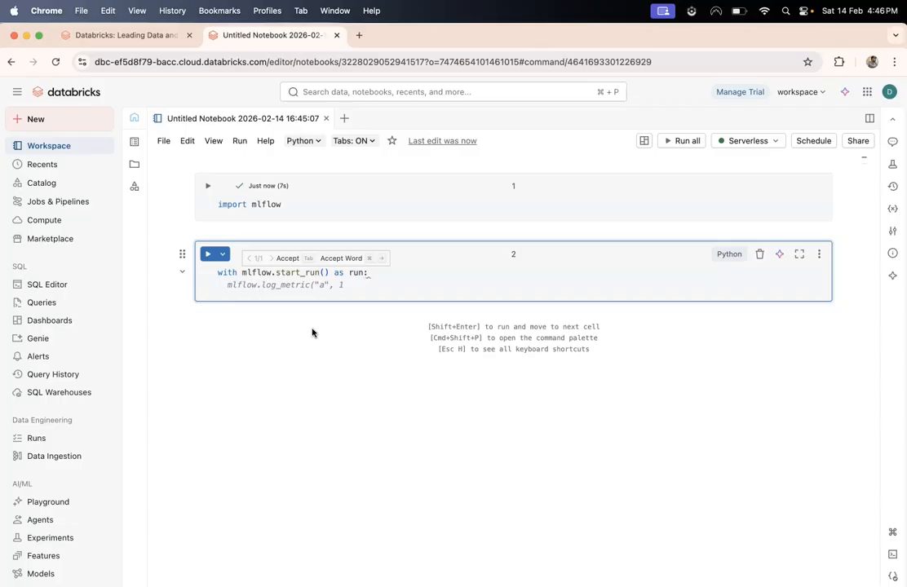
text() as run:)
key(shift+Return)
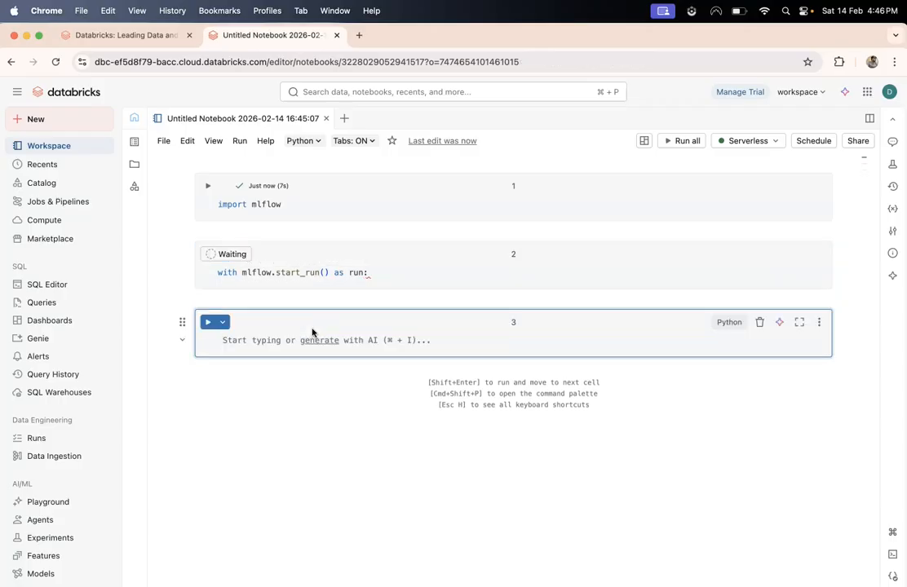
- Add an indented `mlflow.log_metric(` line inside the run block
click(382, 273)
key(Return)
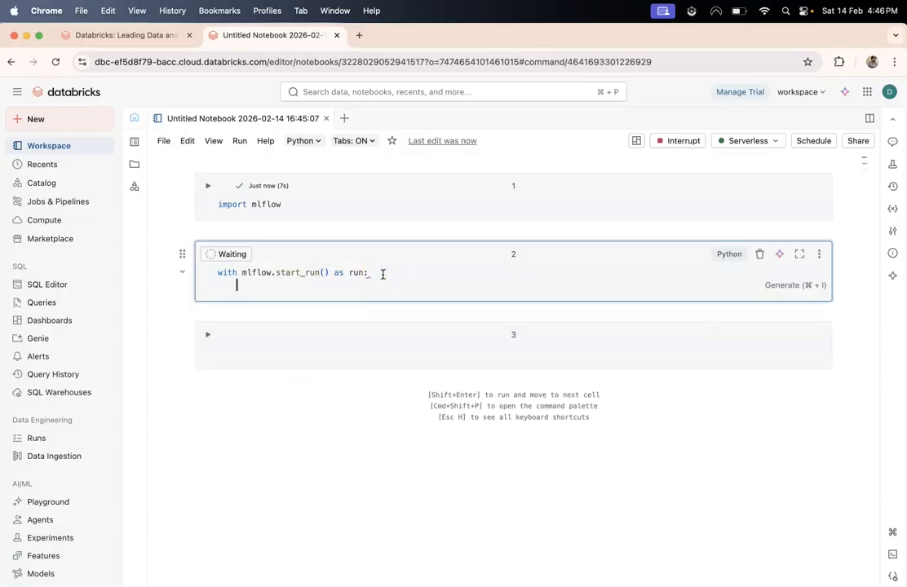
text(mlflow.log)
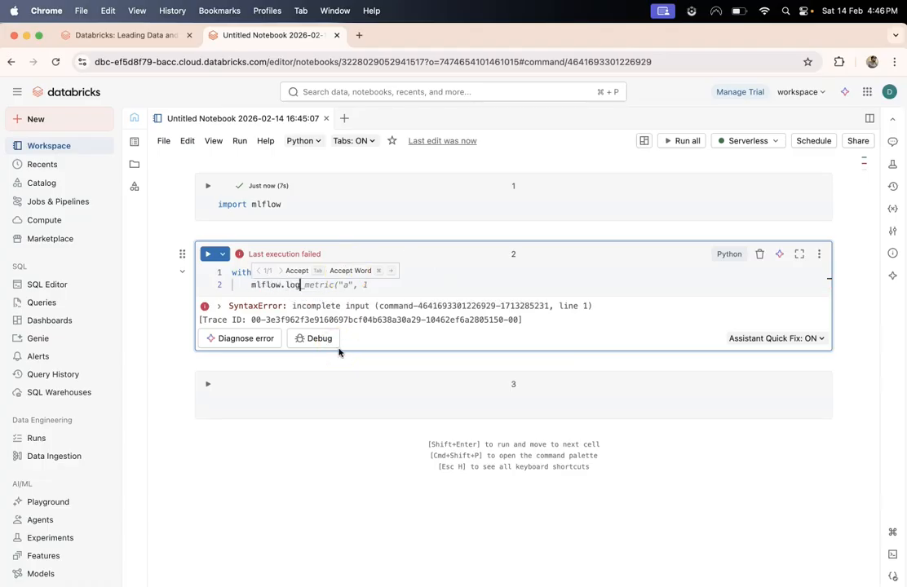
text(_metric()
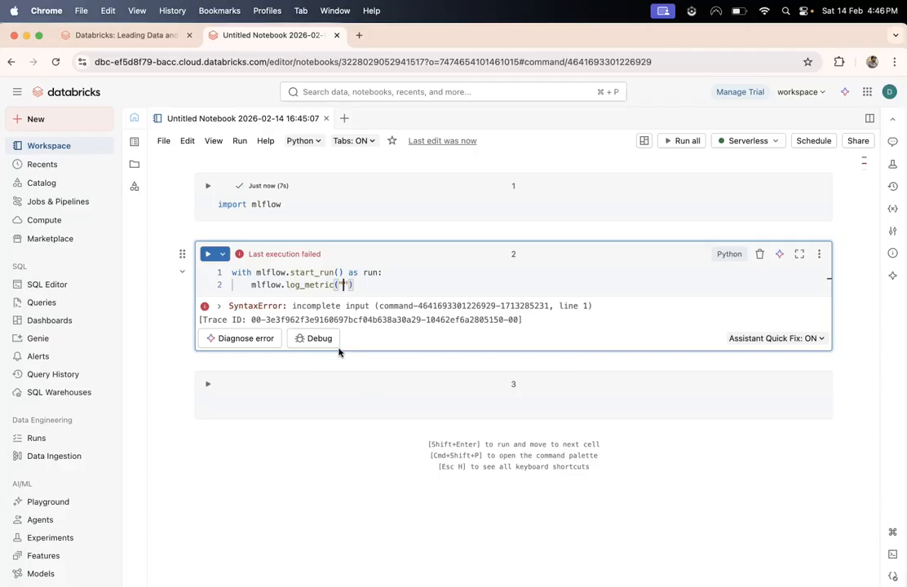
- Add a cell above with `mlflow.create_experiment("Databricks YouTube Demo")` and run it
click(234, 276)
key(Return)
mouse_move(227, 229)
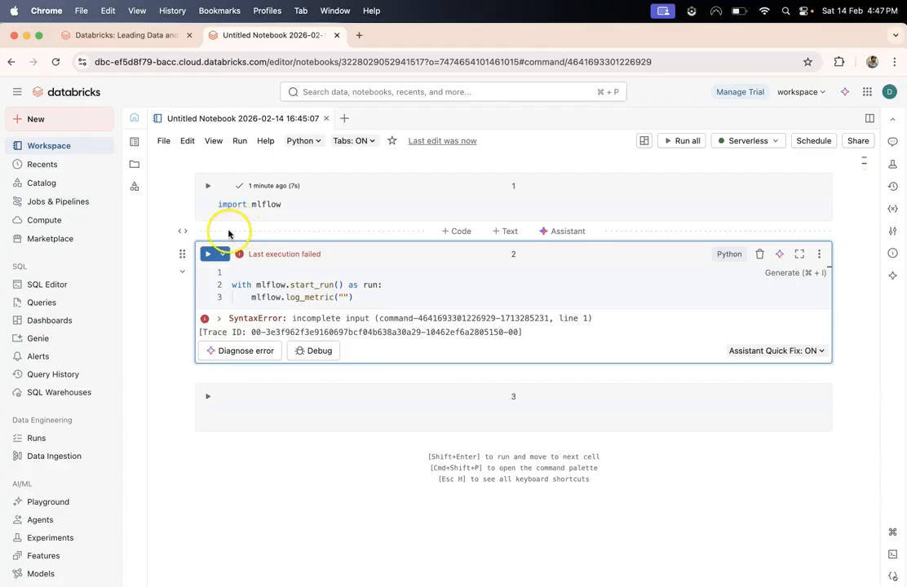
click(457, 234)
text(ml)
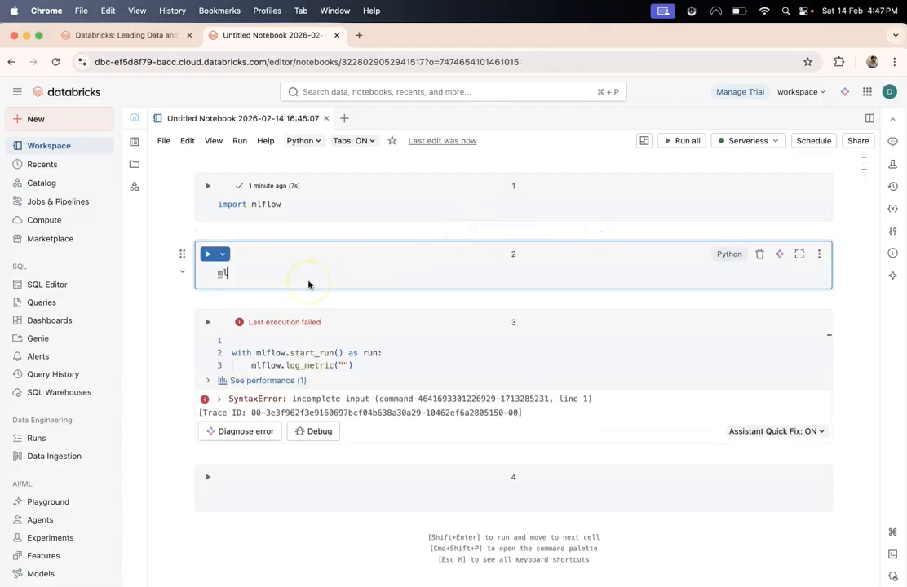
text(flow.create_experiment)
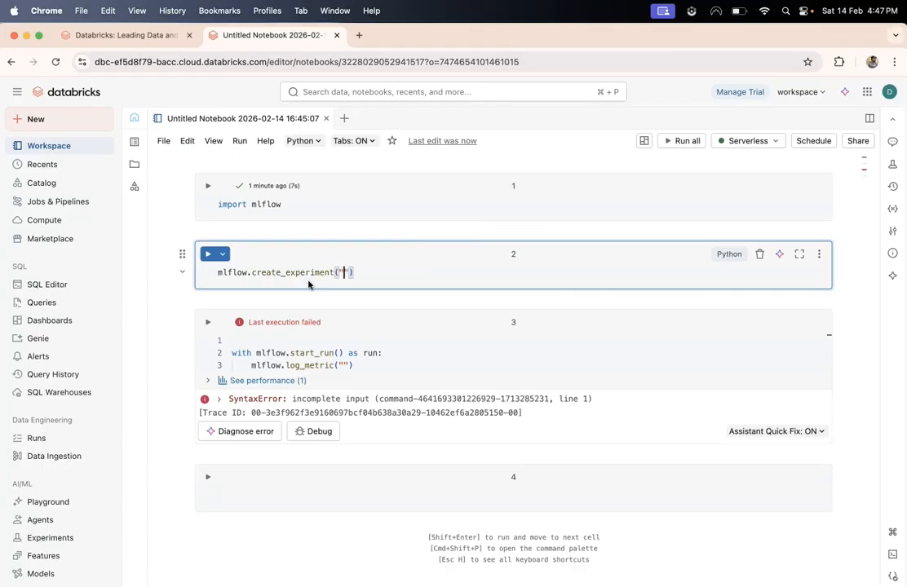
text((")
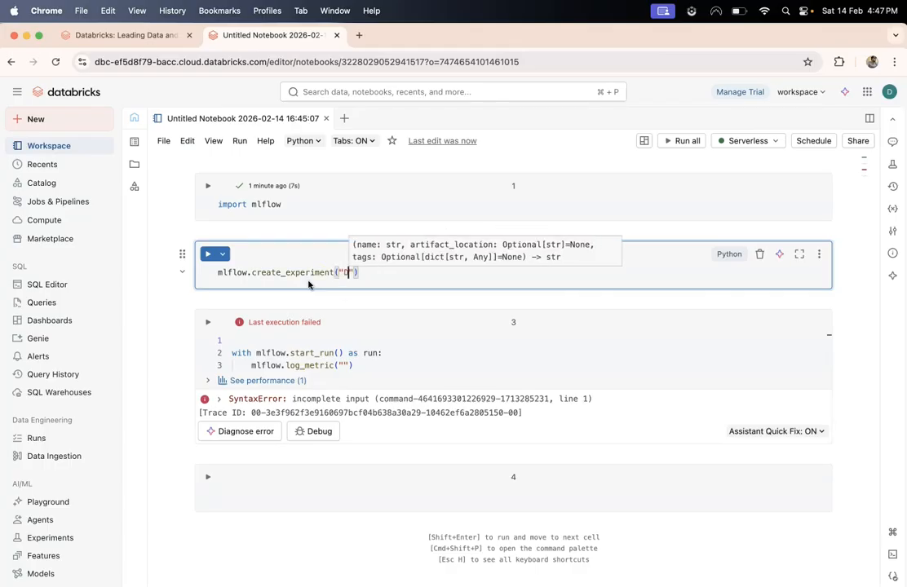
text(Databricks You)
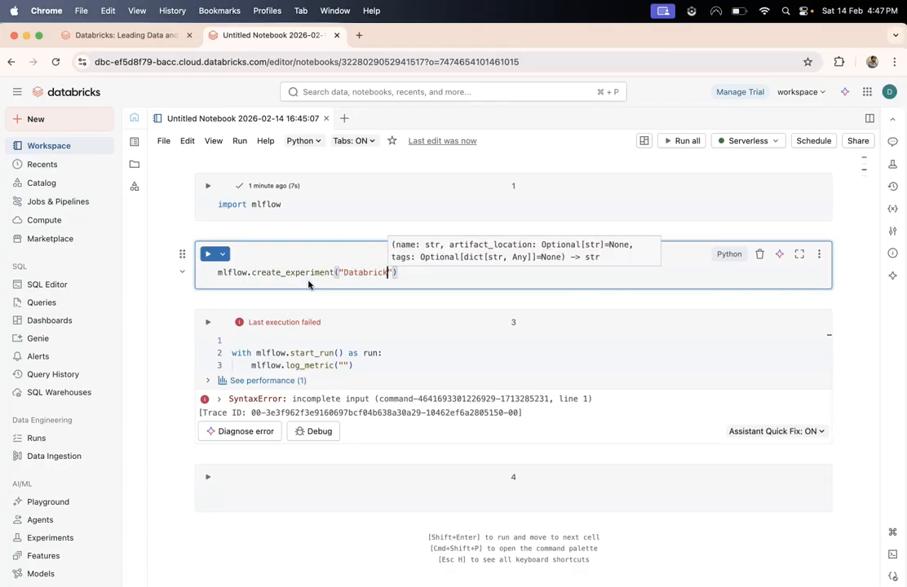
text(Tube dEM)
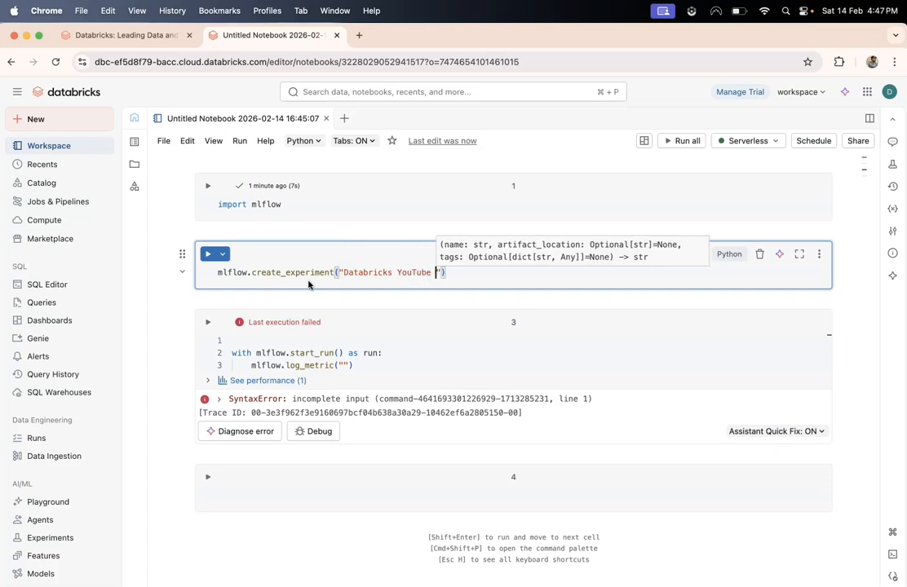
key(BackSpace)
key(BackSpace)
key(BackSpace)
text(Demo)
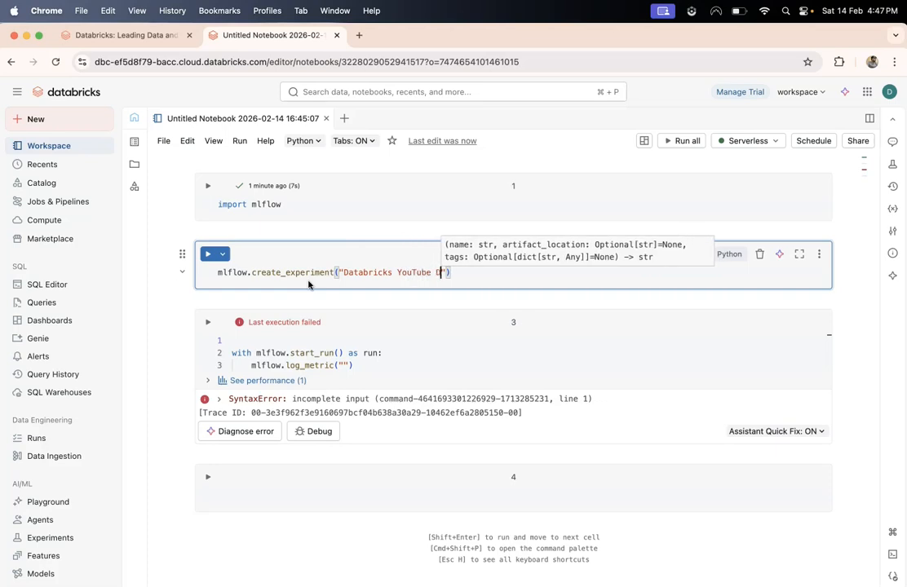
key(shift+Return)
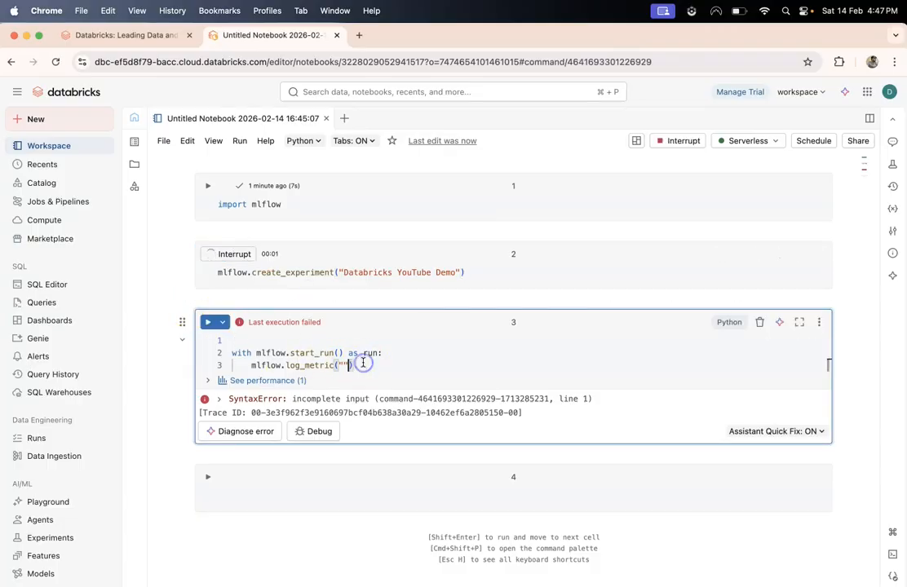
click(487, 272)
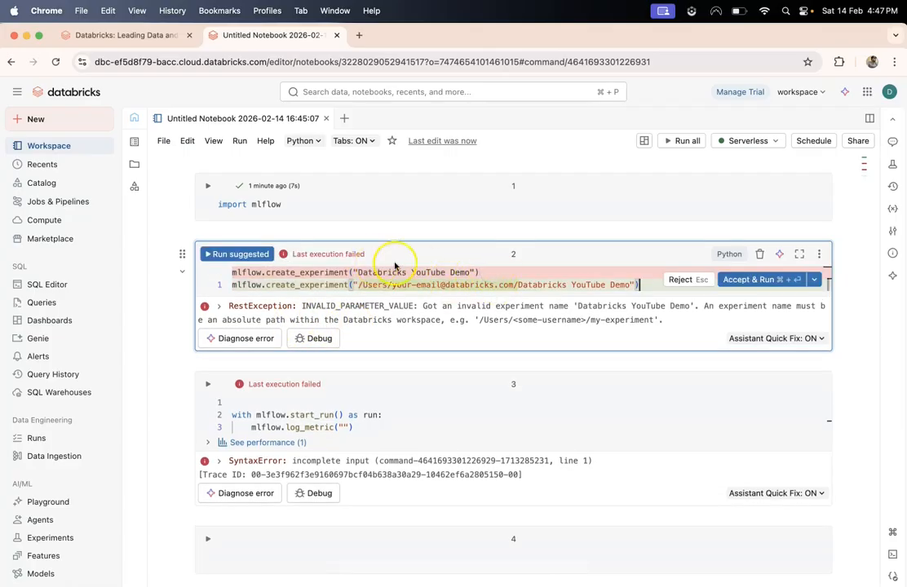
- Apply the suggested /Users/ path fix, put the account username in place of the placeholder, and rerun
click(763, 279)
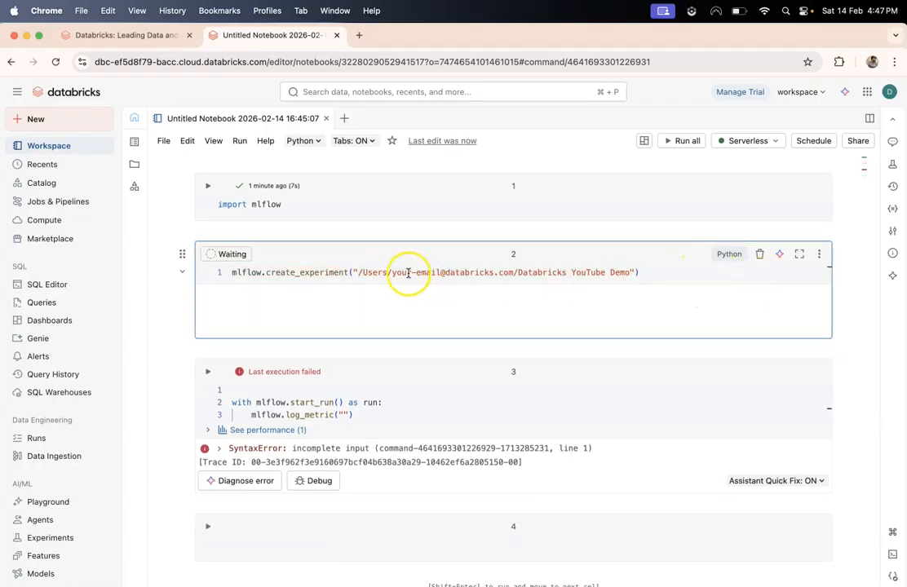
drag(393, 273, 407, 272)
double_click(504, 271)
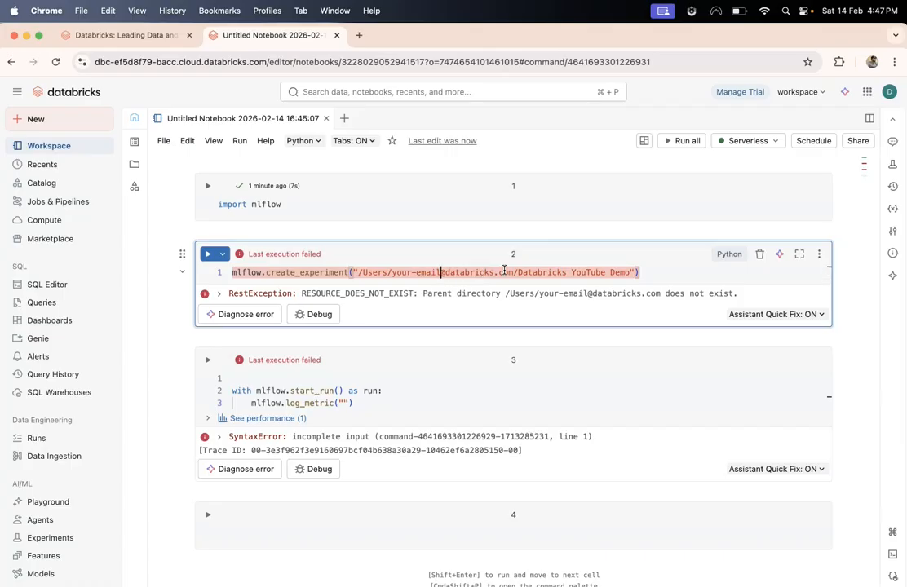
key(shift+Left)
key(shift+Left)
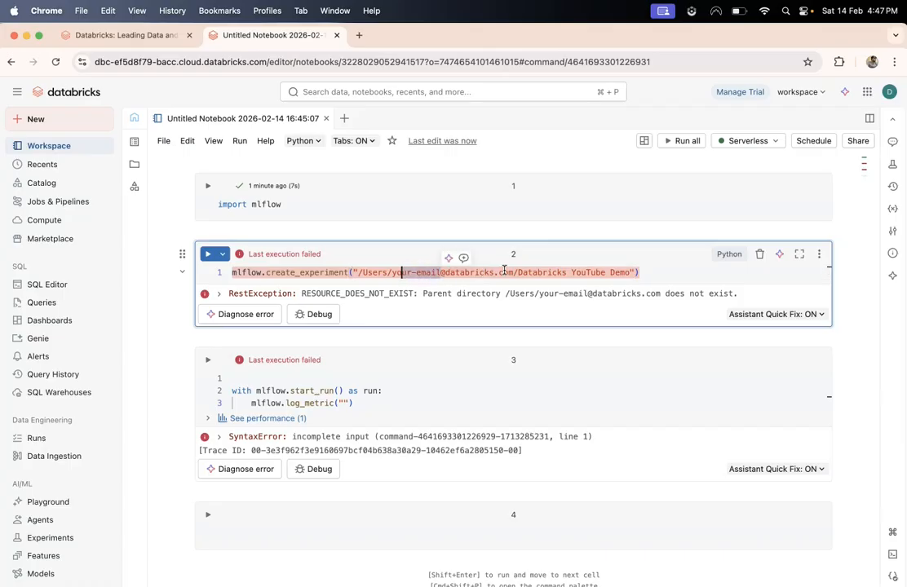
text(datageekrj)
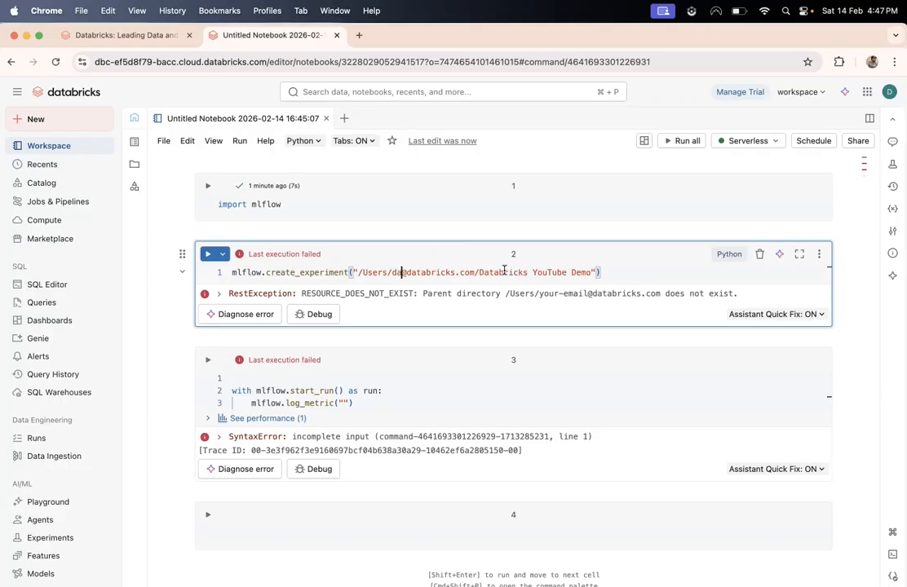
key(shift+Return)
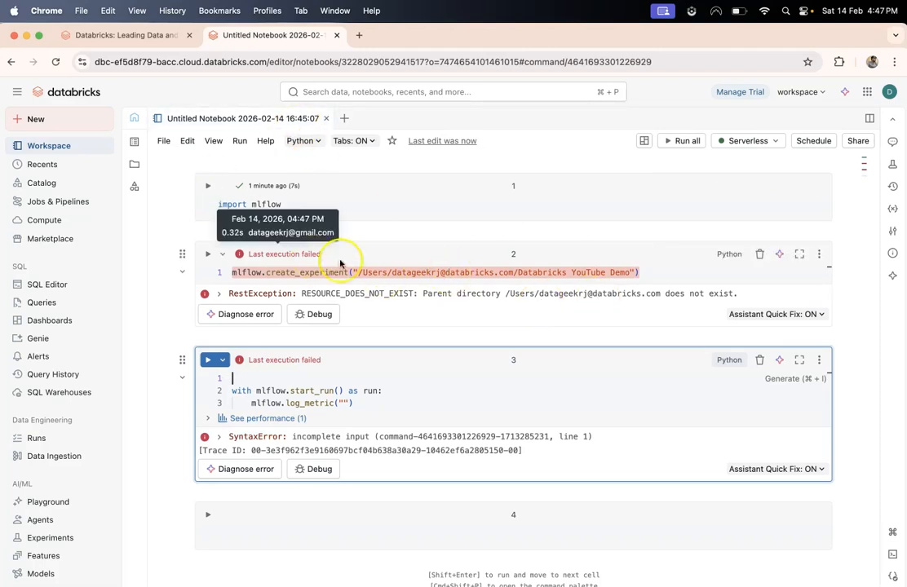
double_click(393, 272)
click(657, 273)
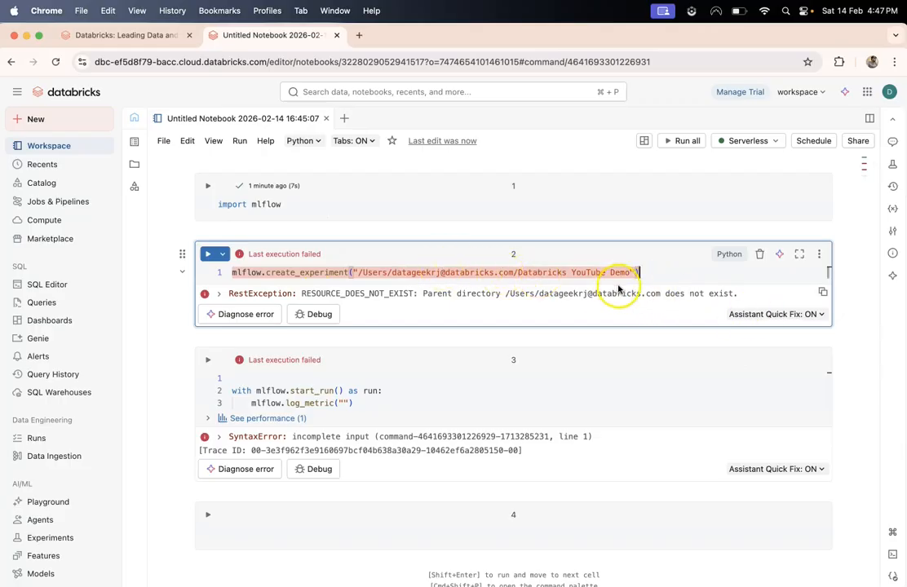
- Add and run `import os` and `os.getcwd()` cells, then copy the printed /Workspace/Users path
mouse_move(284, 232)
click(461, 232)
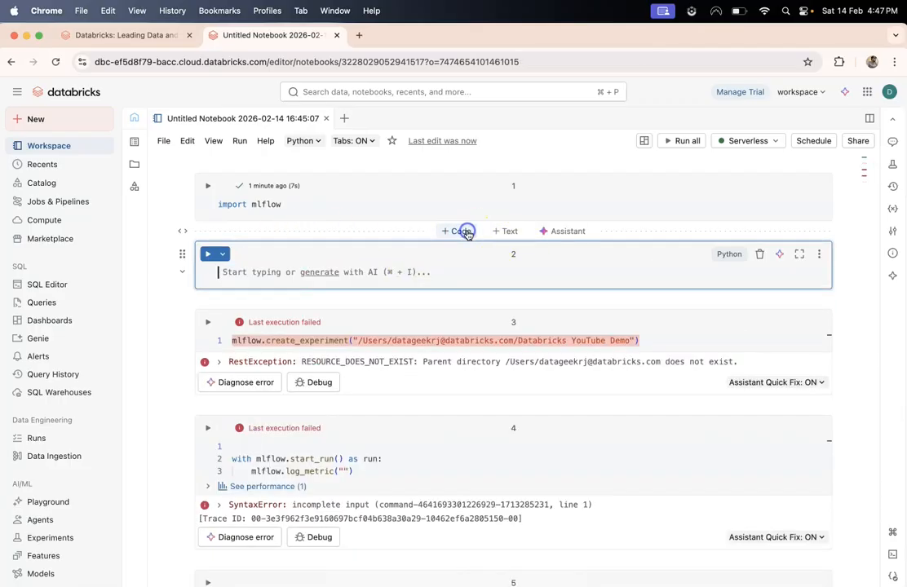
text(import o)
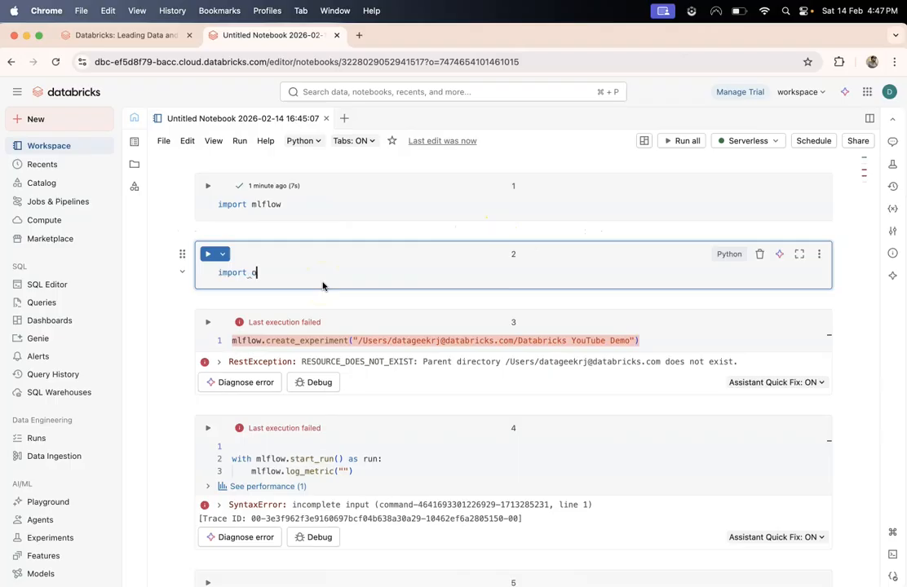
key(shift+Return)
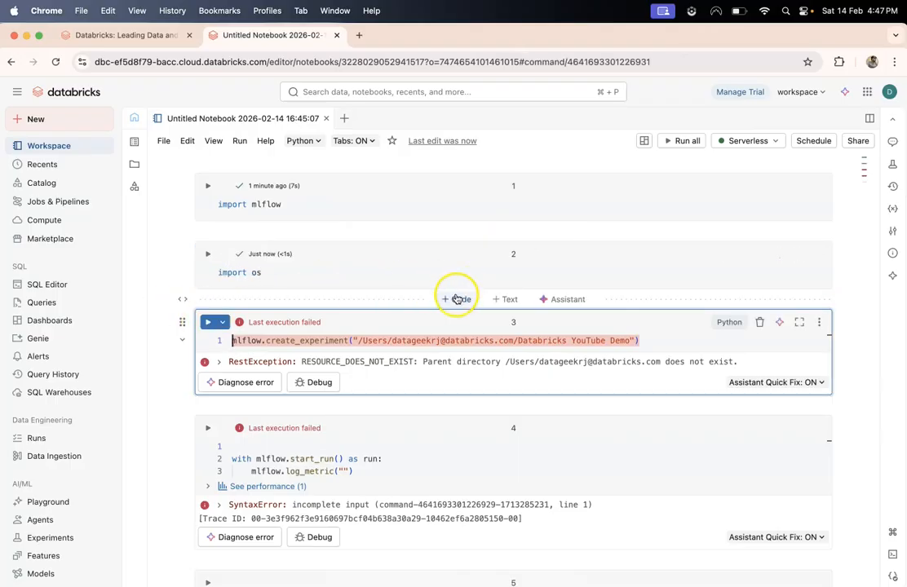
click(455, 299)
text(os.get)
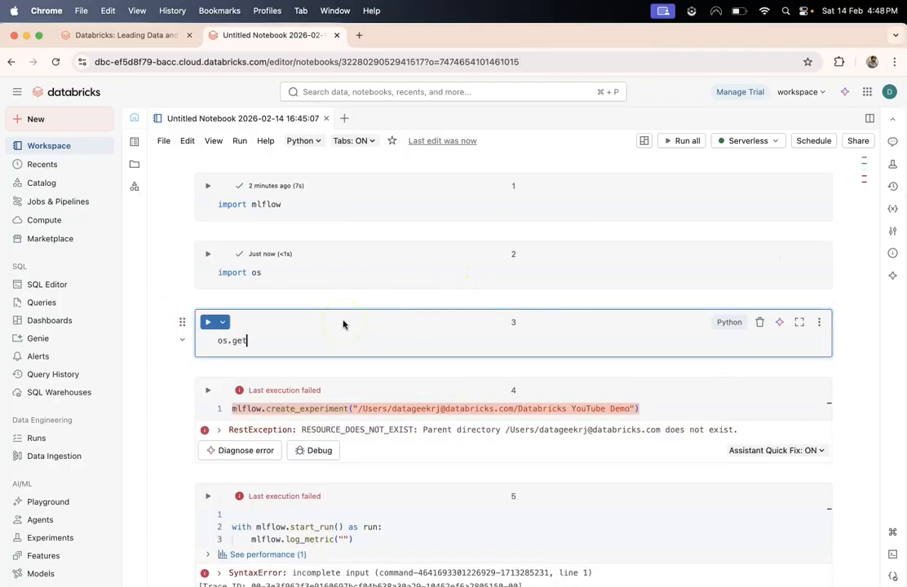
text(cwd()
key(shift+Return)
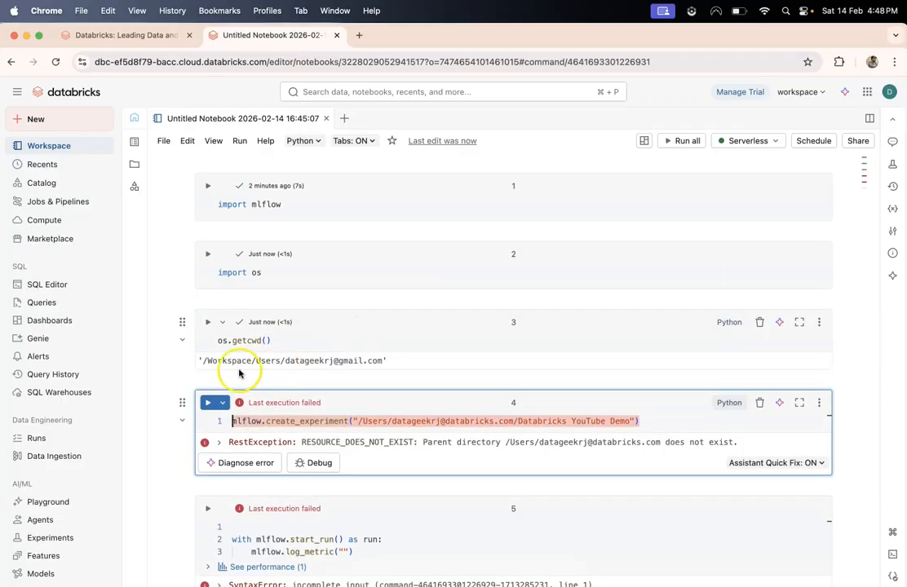
drag(203, 360, 398, 360)
key(super+c)
- Paste the workspace path into create_experiment, fix the stray quote, and run it successfully
click(357, 421)
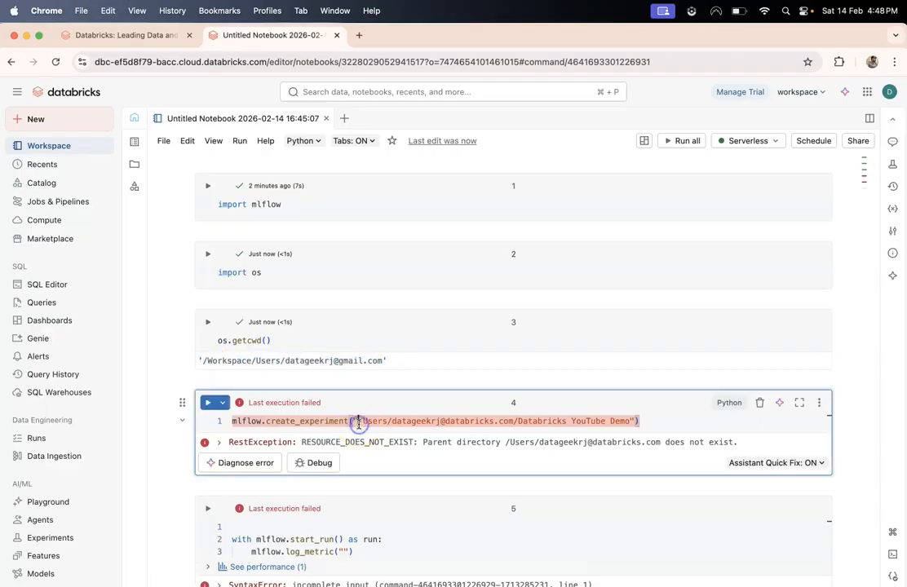
key(shift+Right)
key(shift+Right)
key(shift+Right)
key(shift+Right)
key(shift+Right)
key(shift+Right)
key(shift+Right)
key(shift+Right)
key(shift+Right)
key(shift+Right)
key(shift+Right)
key(shift+Right)
key(shift+Right)
key(shift+Right)
key(shift+Right)
key(shift+Right)
key(shift+Right)
key(shift+Right)
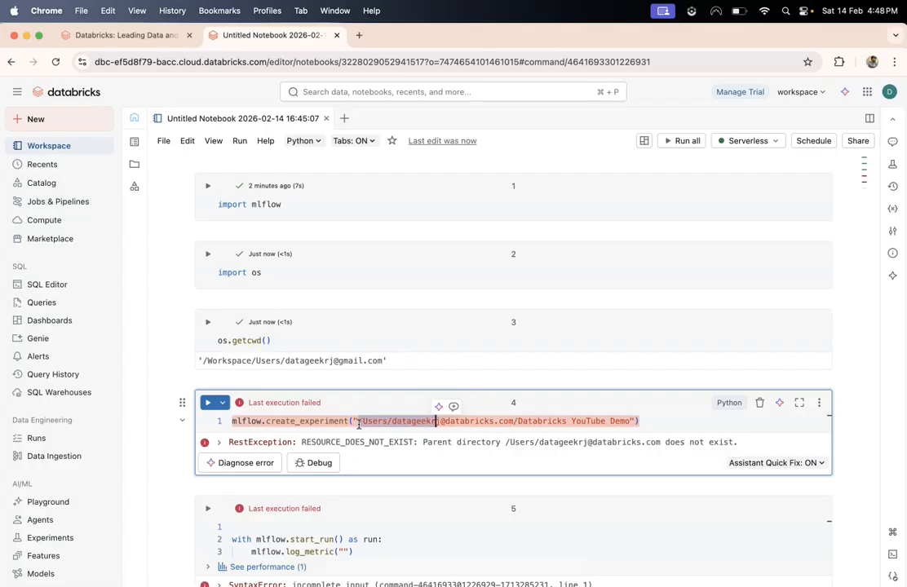
key(shift+Right)
key(shift+Right)
key(shift+Right)
key(shift+Right)
key(shift+Right)
key(shift+Right)
key(shift+Right)
key(shift+Right)
key(shift+Right)
key(shift+Right)
key(BackSpace)
key(super+v)
key(BackSpace)
key(BackSpace)
key(shift+Return)
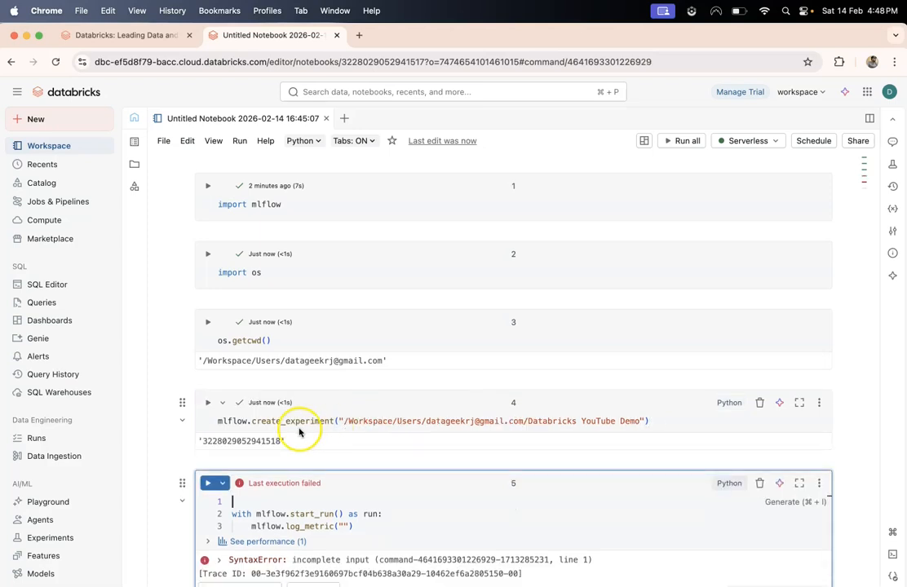
- Delete the blank first line of cell 5 and run it to log metric theta = 360
scroll(298, 429, down, 2)
double_click(257, 390)
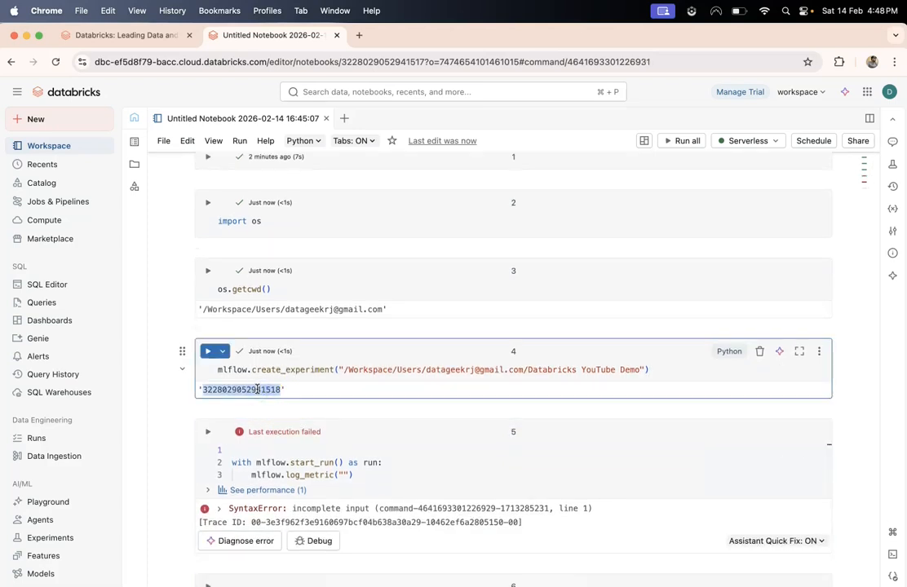
scroll(404, 365, down, 3)
click(379, 403)
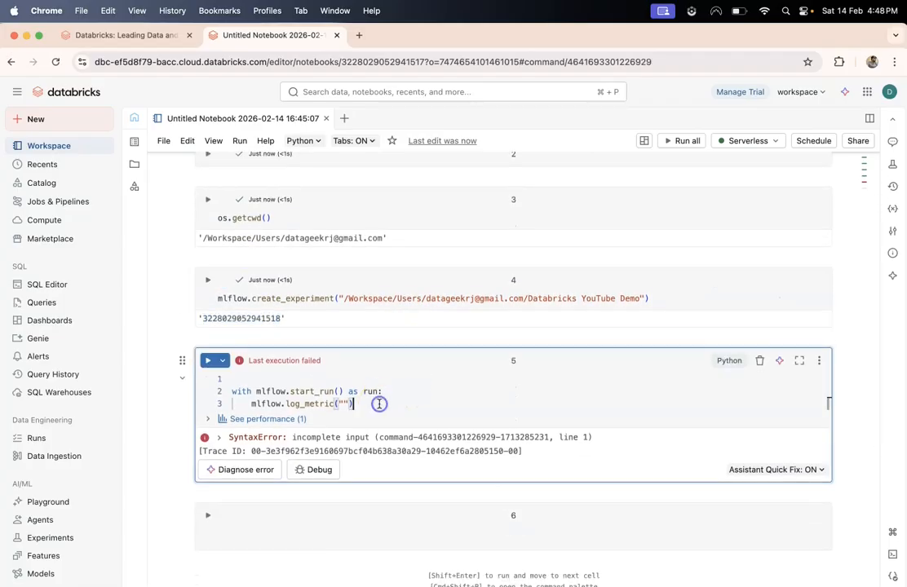
click(278, 382)
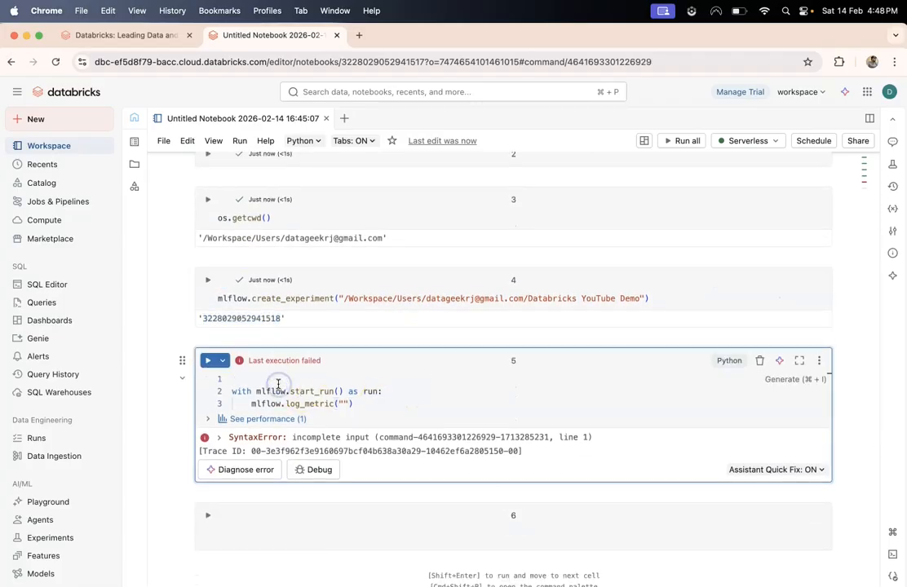
key(Delete)
key(Left)
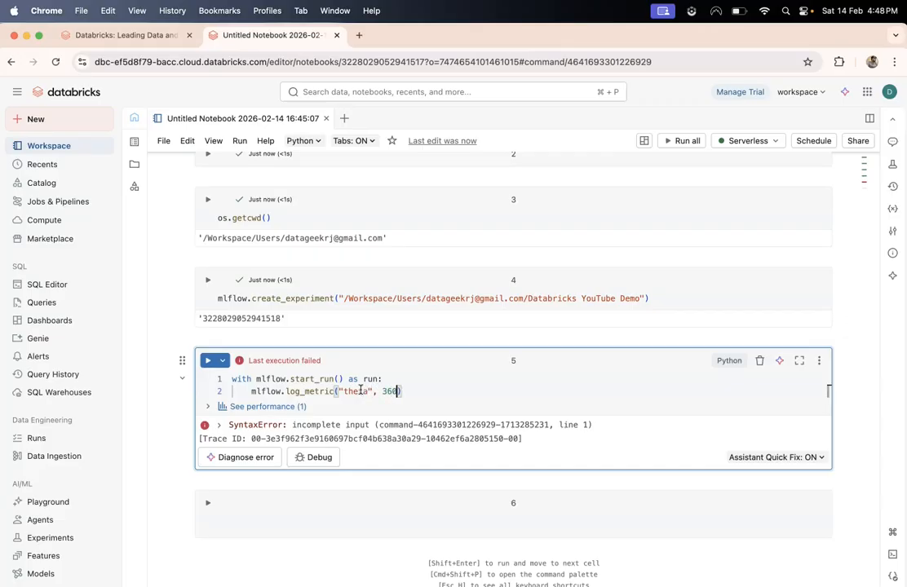
key(shift+Return)
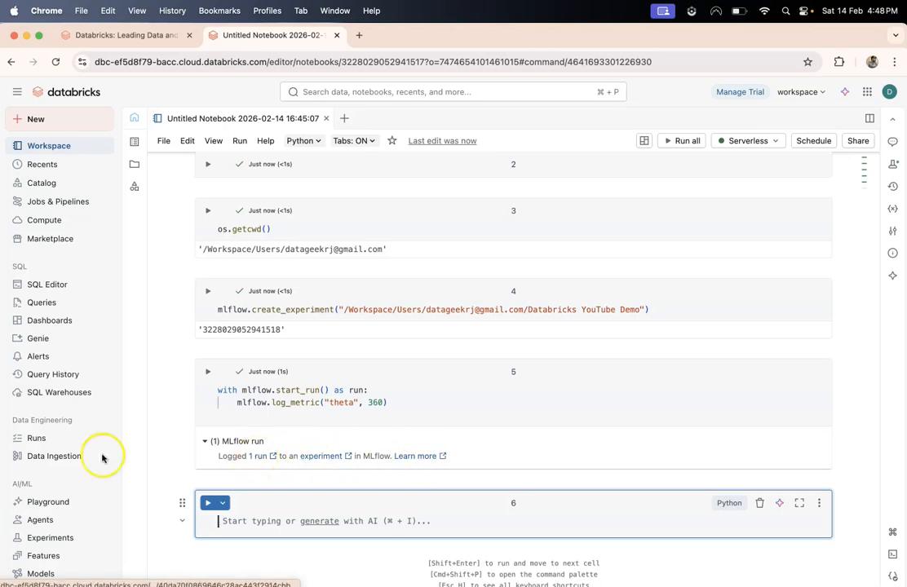
scroll(77, 447, down, 2)
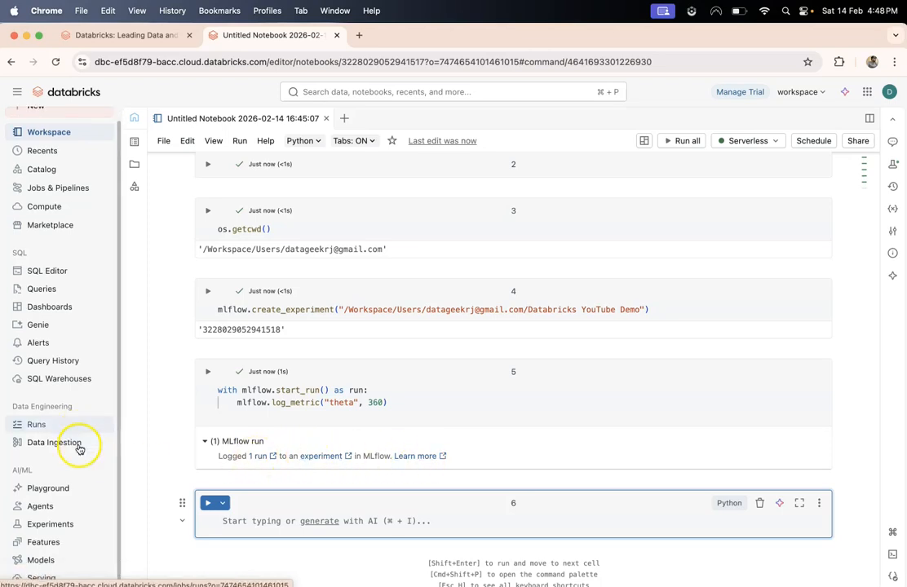
- Open the Experiments page in a new tab and go to the Databricks YouTube Demo experiment
right_click(74, 525)
click(104, 463)
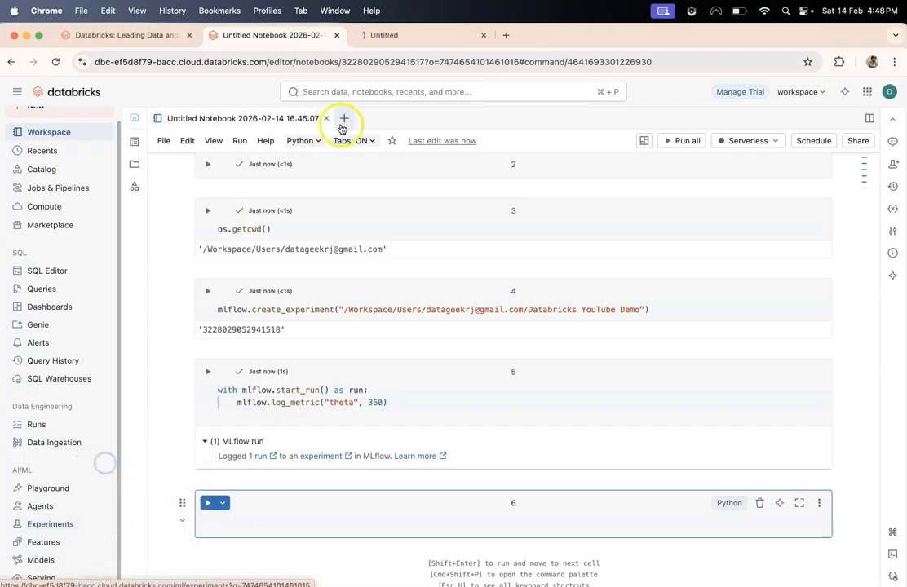
click(365, 36)
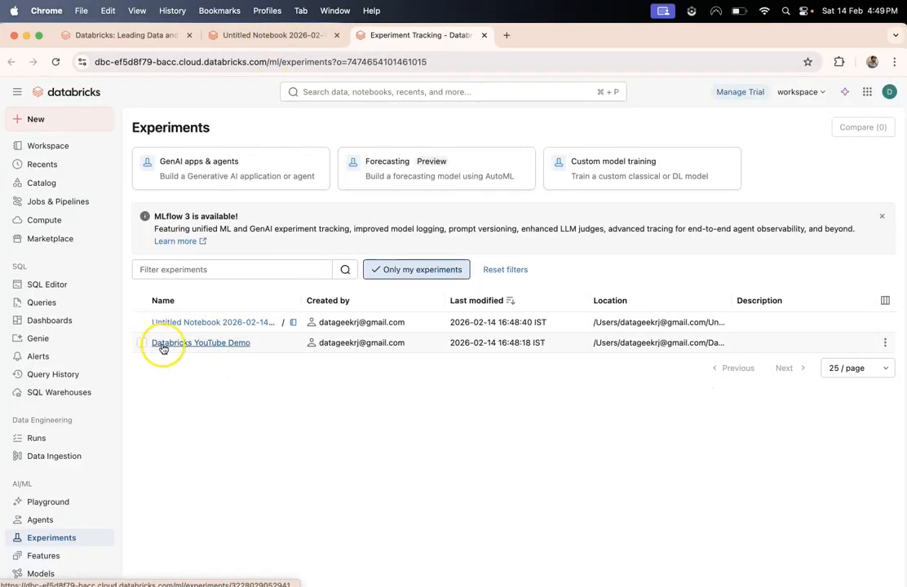
click(178, 343)
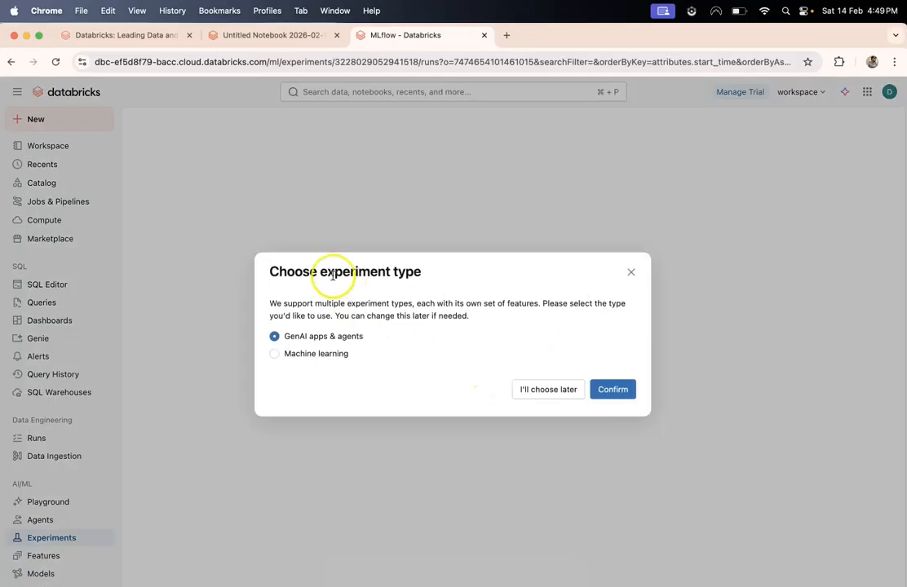
- Set the experiment type to Machine learning, check its Models and Runs, then return to the notebook
drag(268, 271, 471, 318)
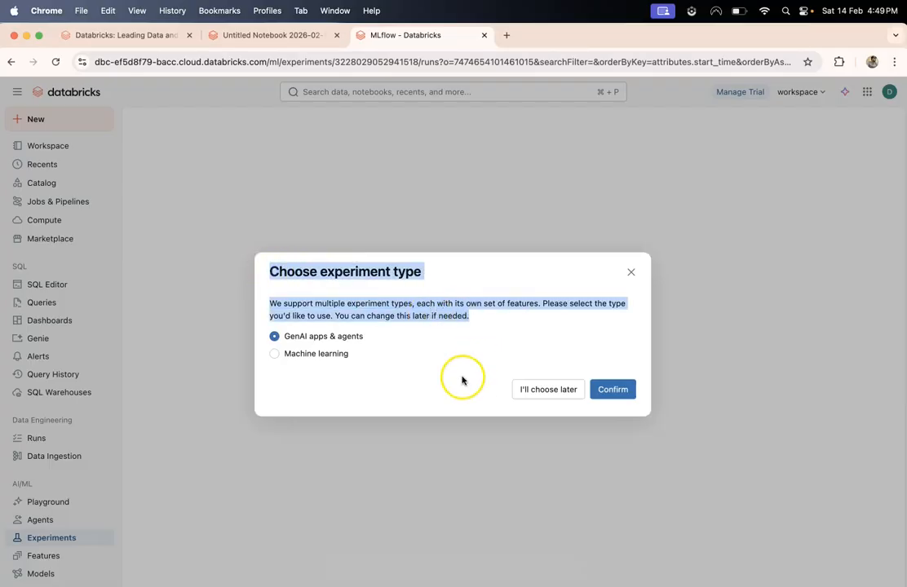
click(334, 353)
click(622, 392)
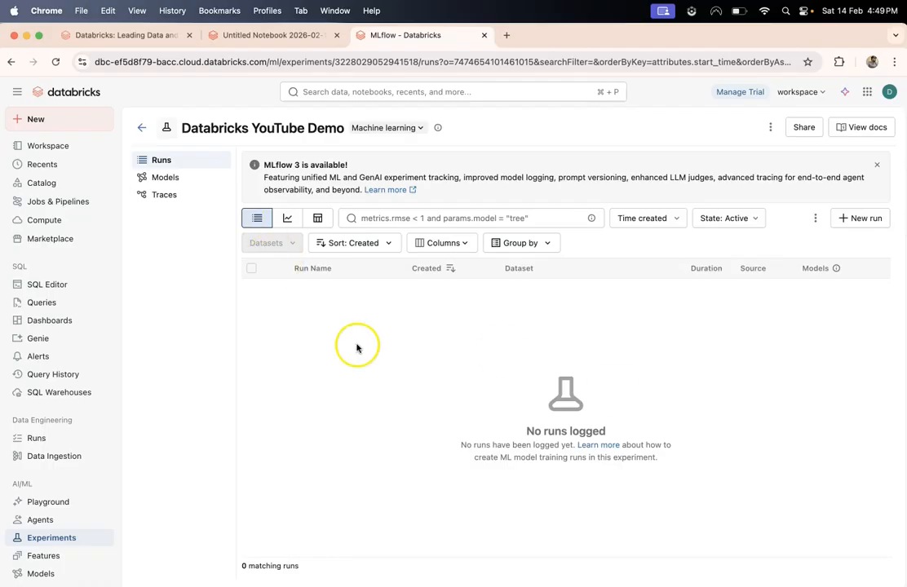
click(166, 178)
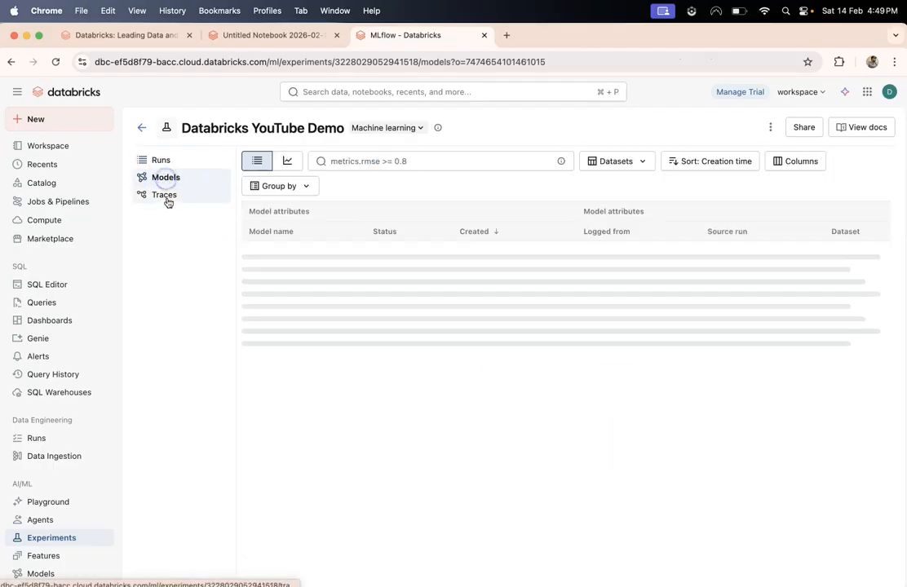
click(162, 160)
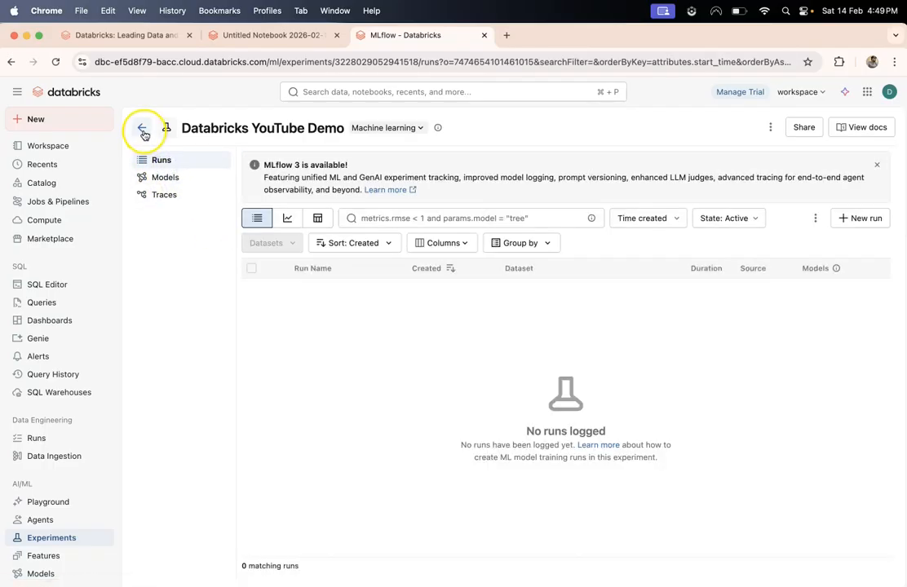
click(266, 39)
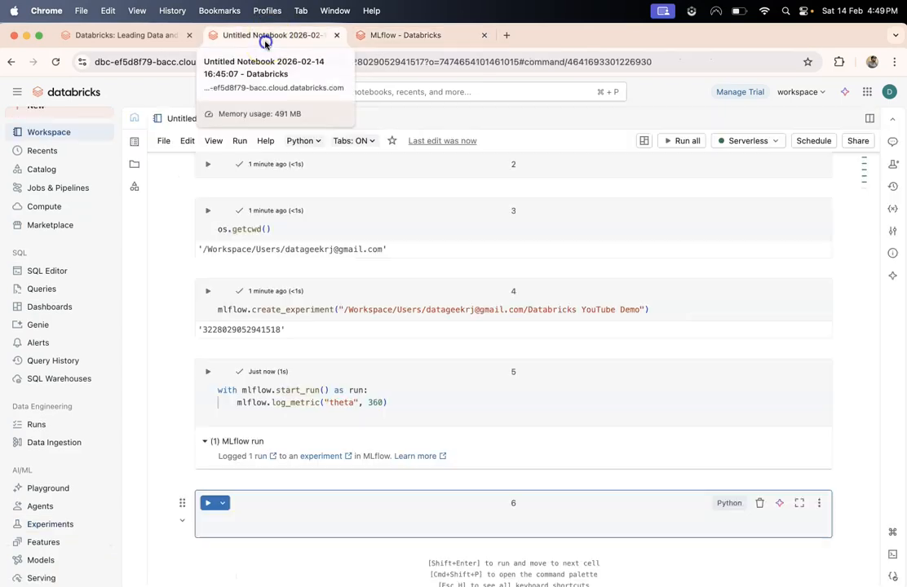
- Review the logged run's details, then add an experiment_id argument to the start_run call
click(261, 455)
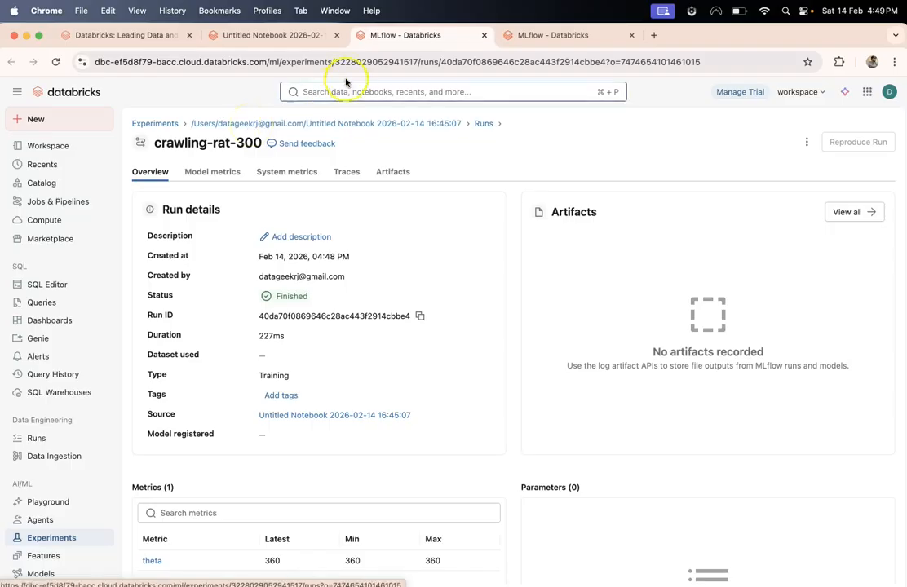
click(270, 36)
double_click(290, 402)
text(ex)
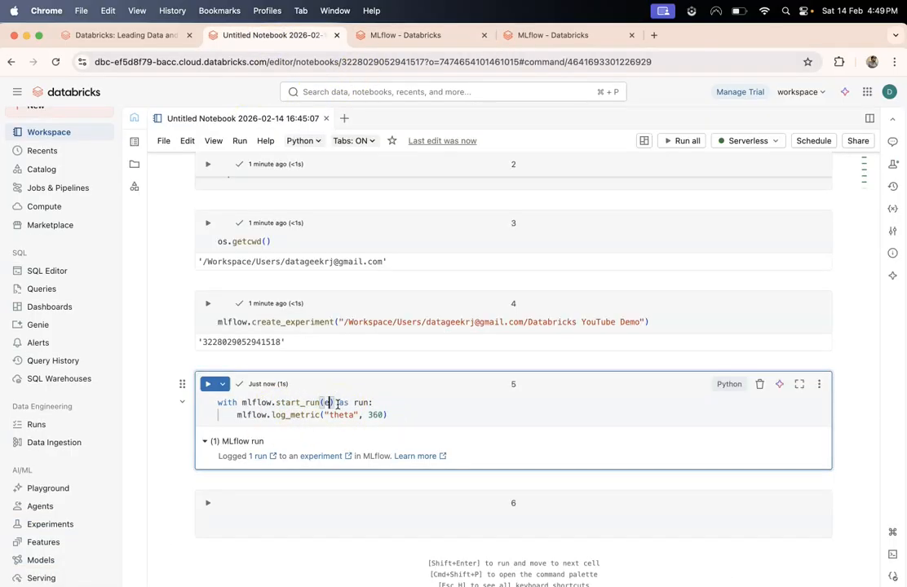
key(Tab)
double_click(259, 343)
key(super+c)
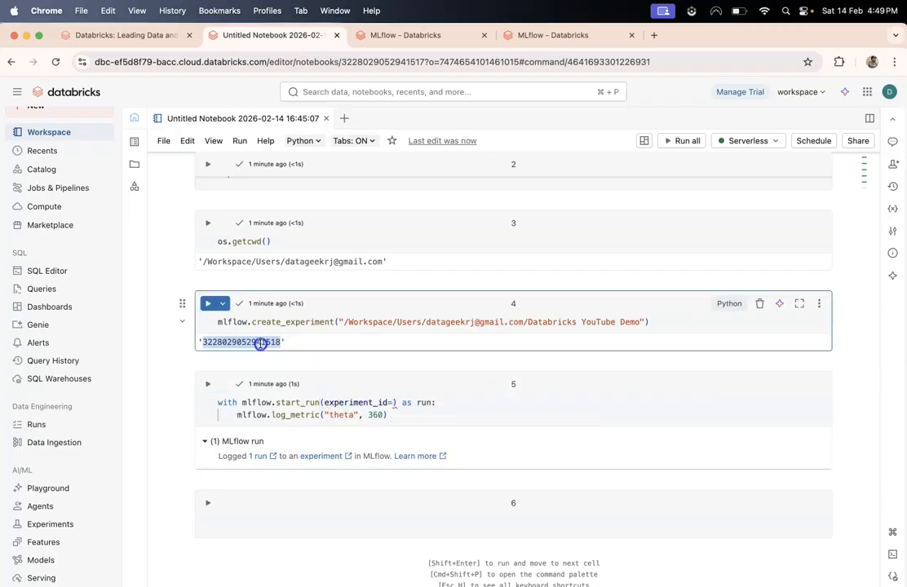
click(390, 403)
text(")
key(super+v)
- Rerun cell 5 and confirm the Databricks YouTube Demo experiment now lists run silent-fawn-876
click(428, 35)
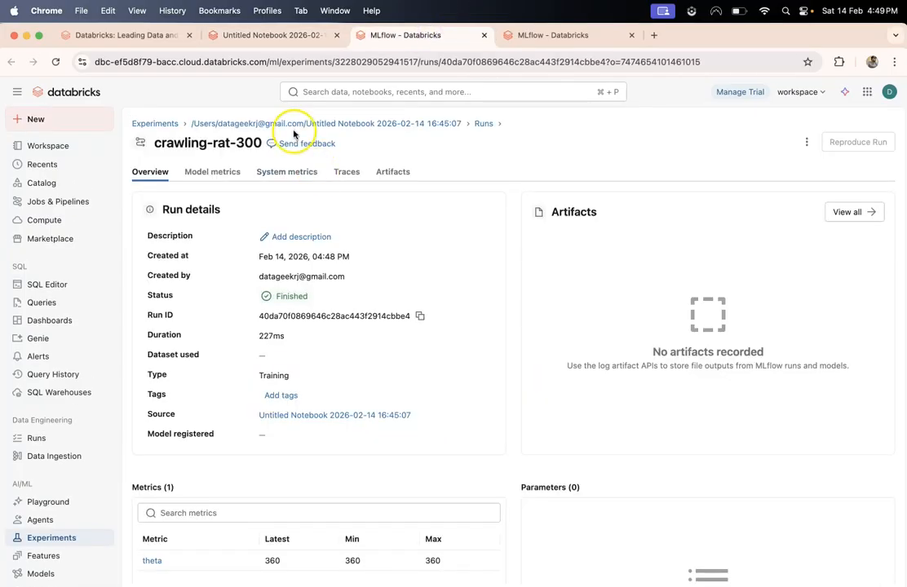
scroll(338, 310, down, 2)
click(284, 36)
click(434, 413)
key(shift+Return)
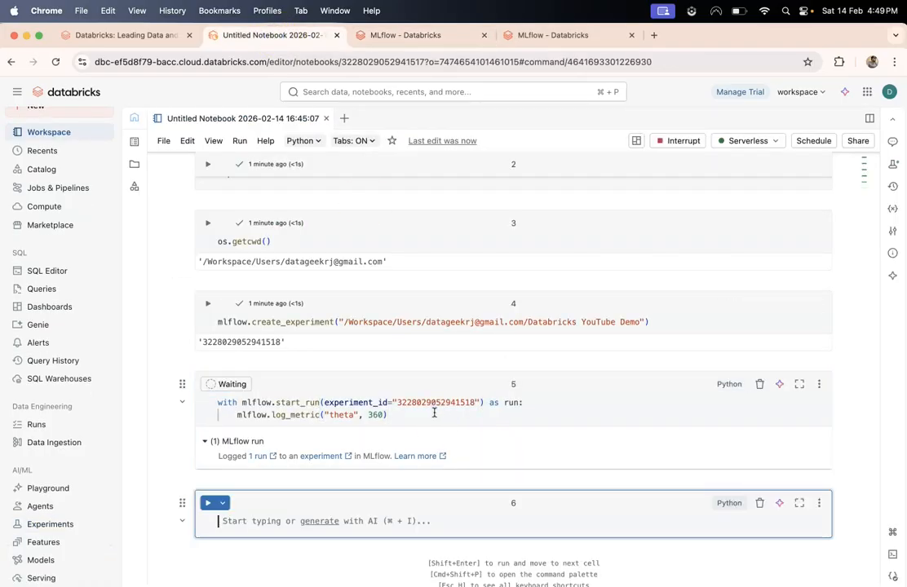
click(553, 35)
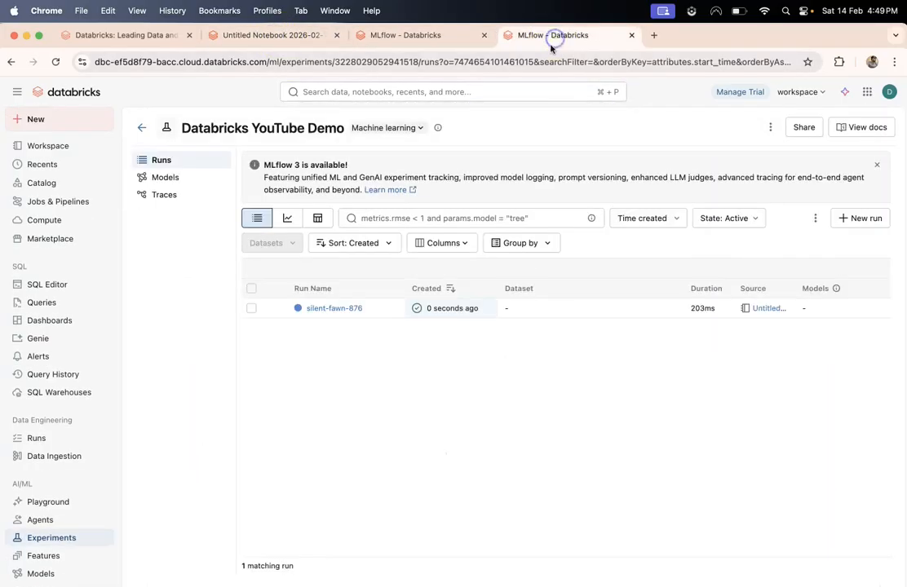
triple_click(256, 129)
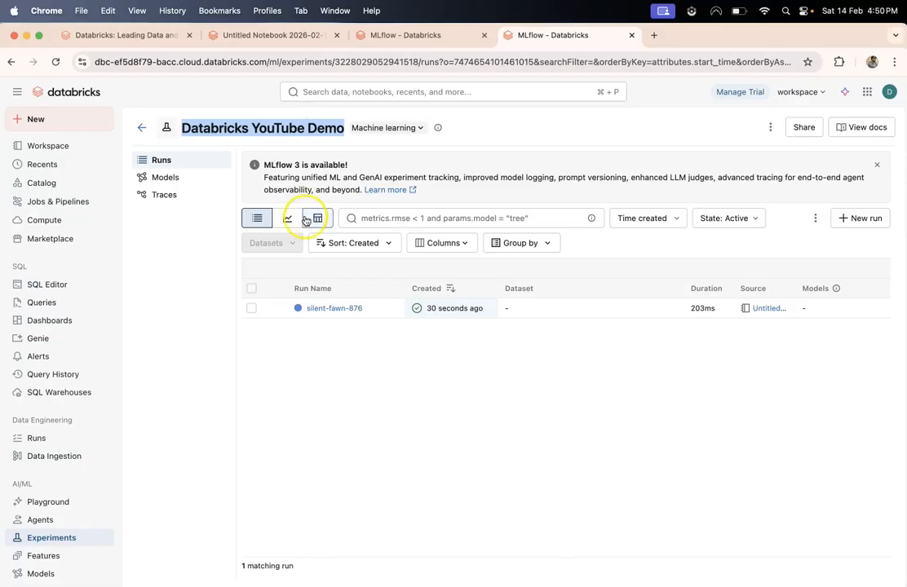
triple_click(297, 178)
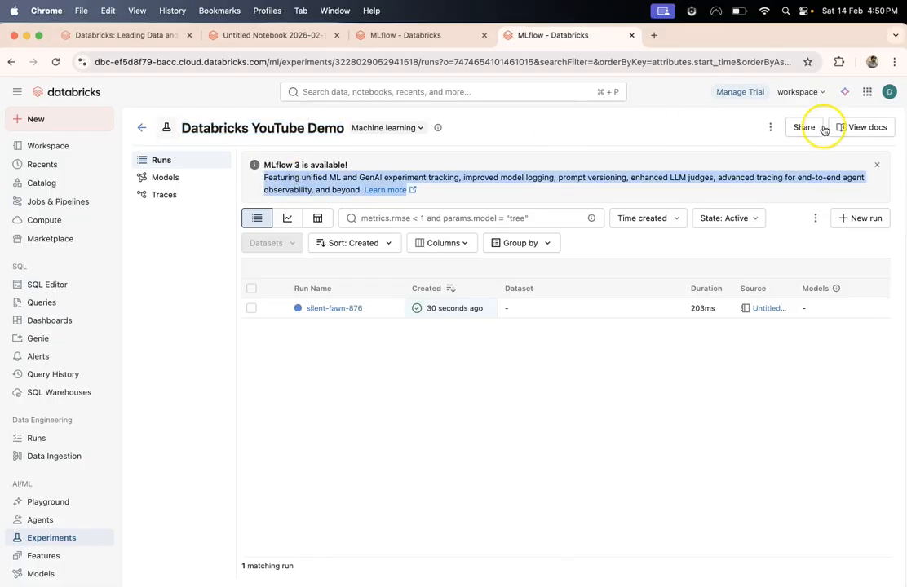
- Go to workspace Settings > Identity and access and open Manage for Users
click(890, 93)
click(772, 182)
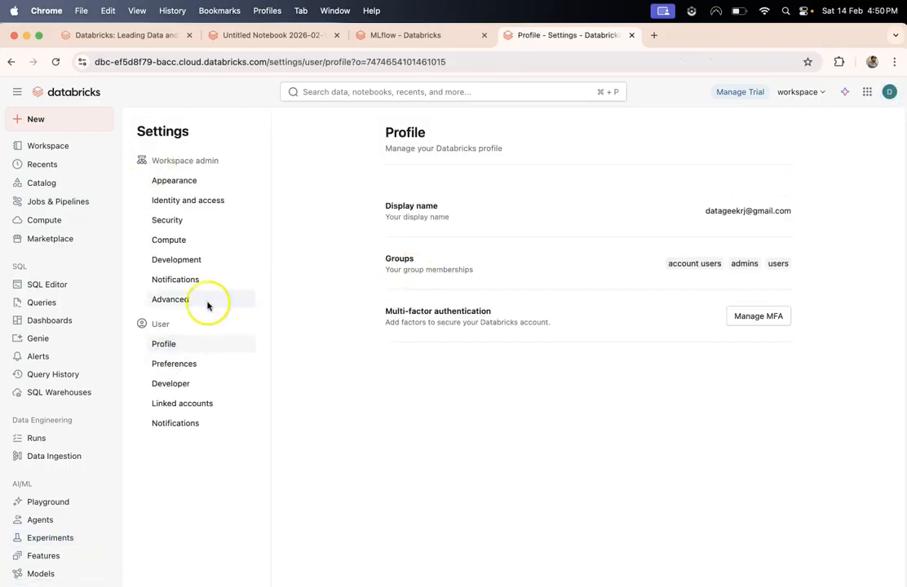
click(171, 204)
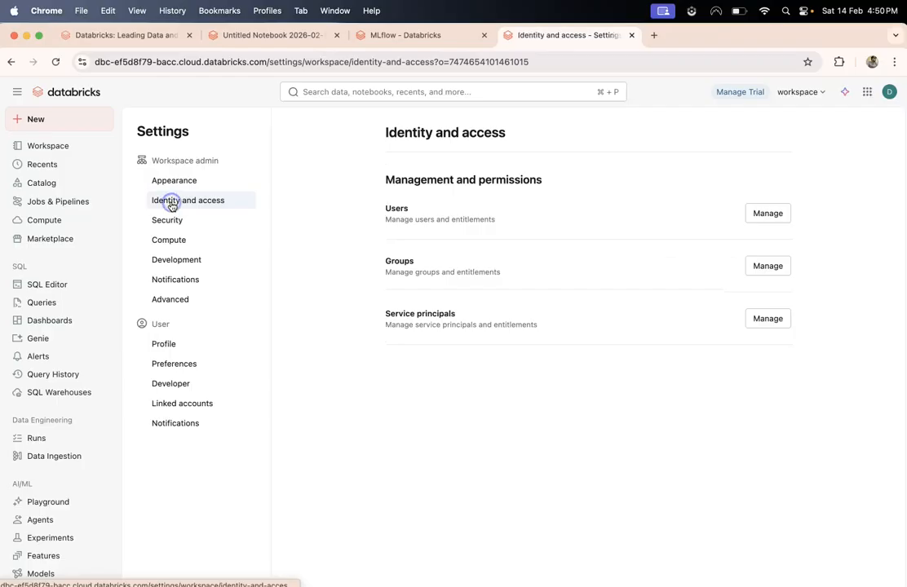
triple_click(370, 141)
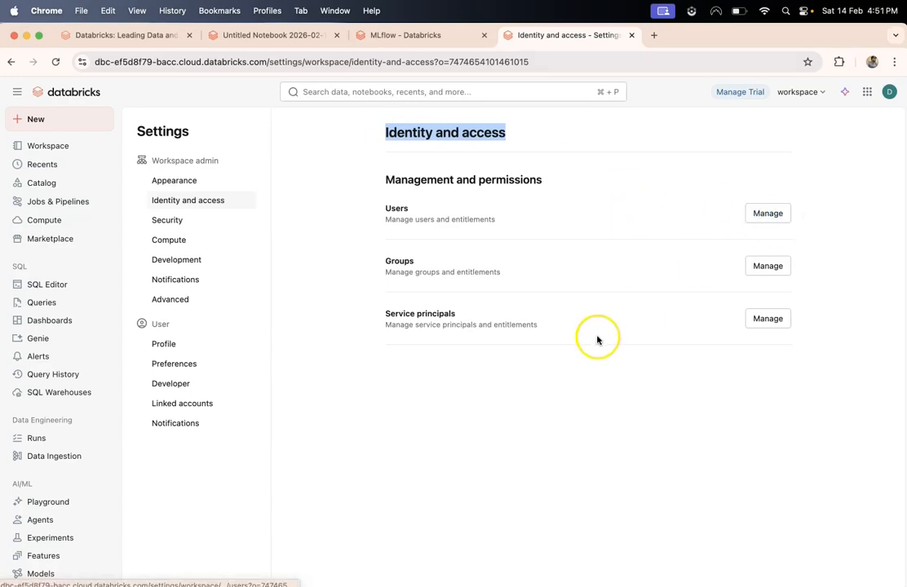
triple_click(447, 324)
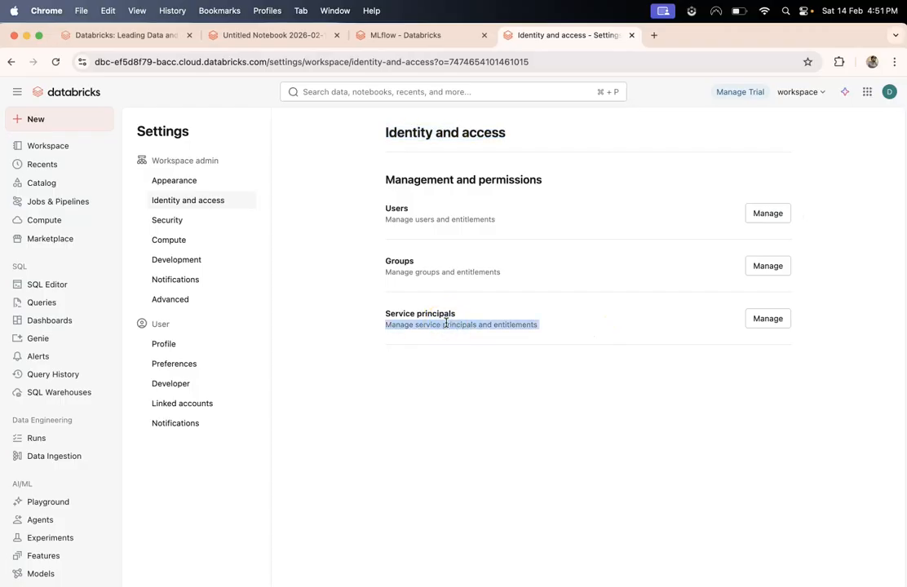
drag(382, 314, 548, 332)
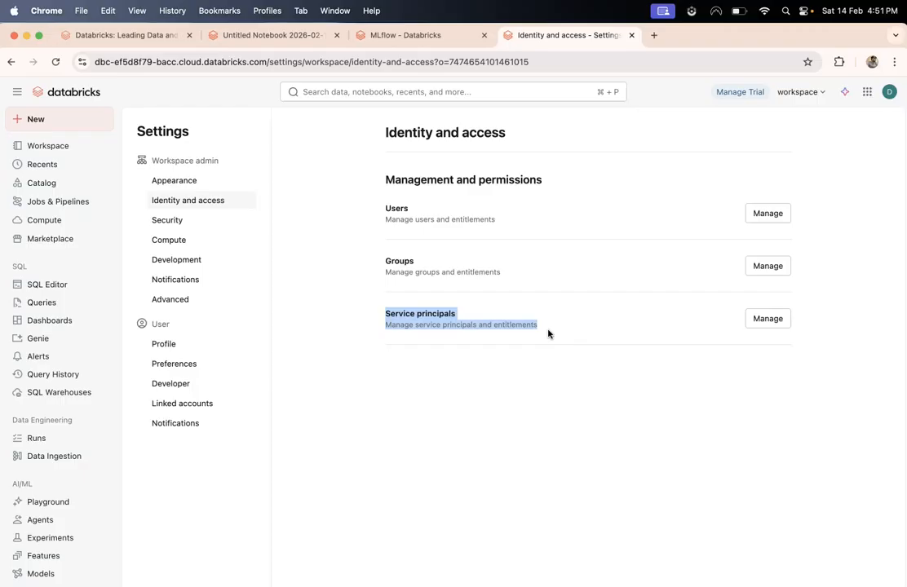
click(401, 182)
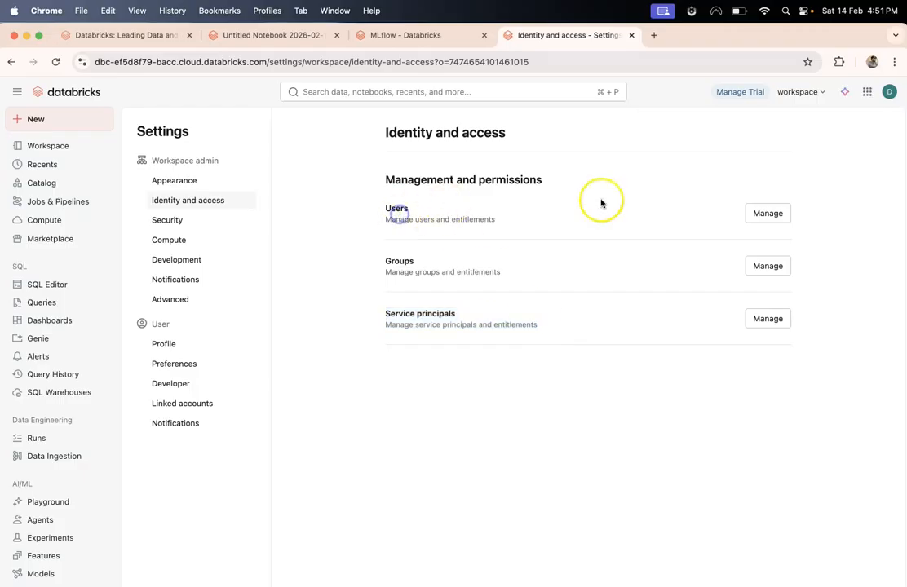
click(771, 216)
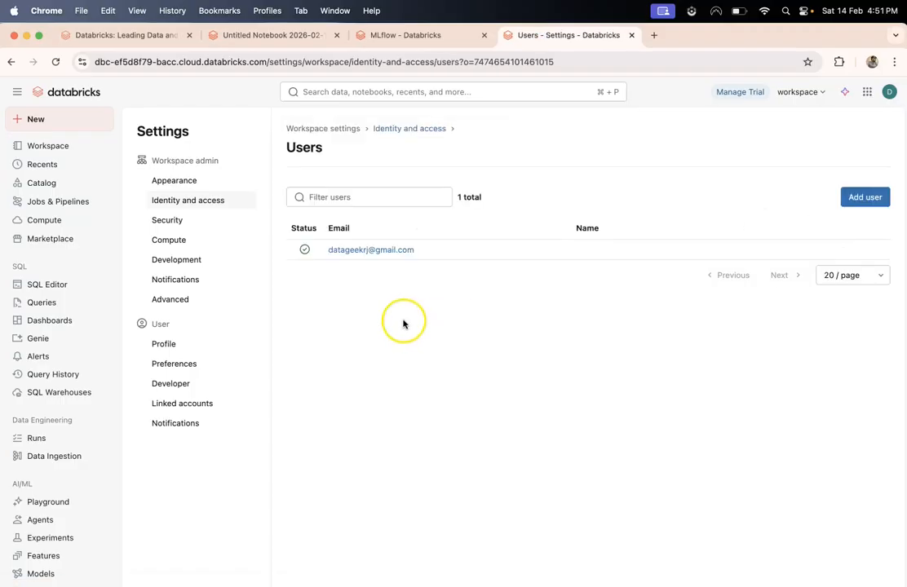
- Open the Add user dialog to browse existing account users, then close it
click(868, 197)
click(346, 352)
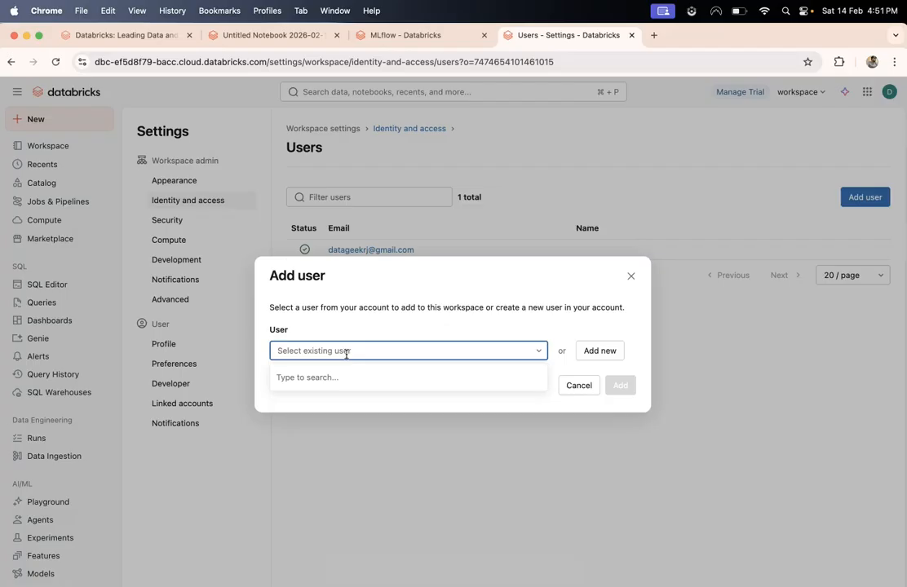
click(631, 277)
click(802, 91)
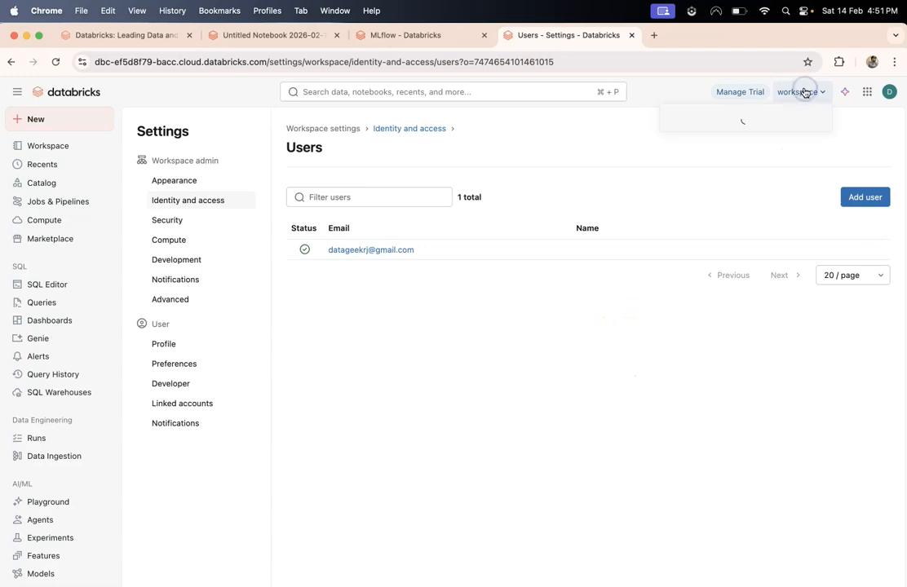
click(731, 319)
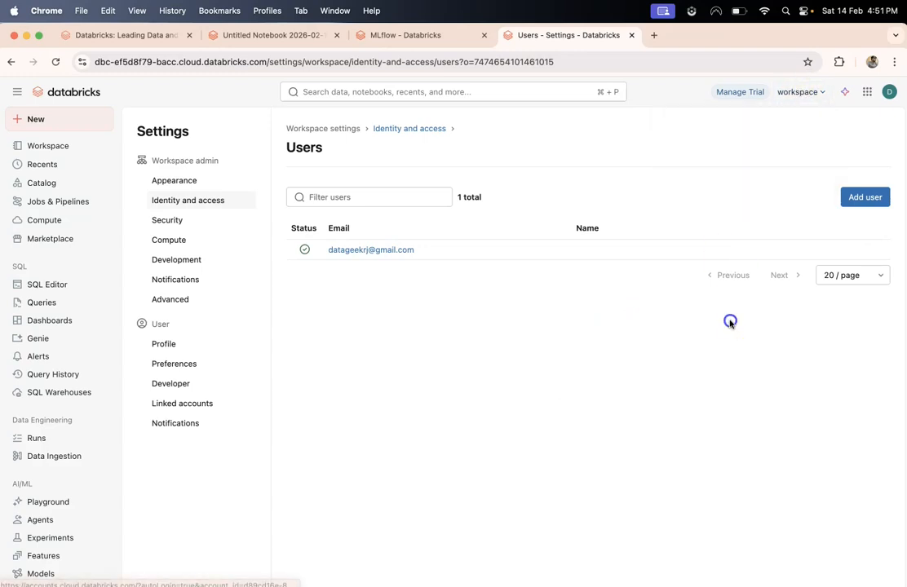
- Add a brand-new user by e-mail, which fails with 'Failed to create new user'
click(879, 199)
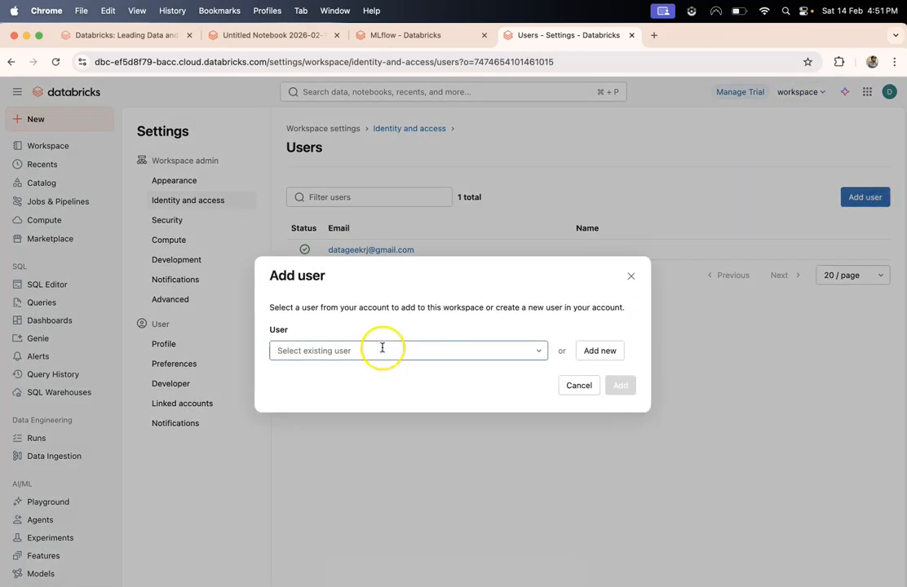
click(607, 355)
click(343, 350)
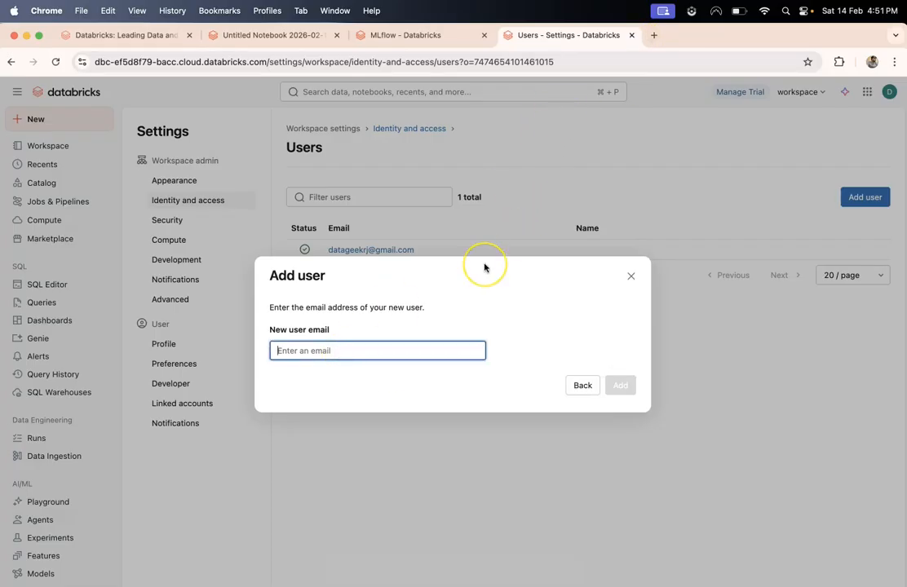
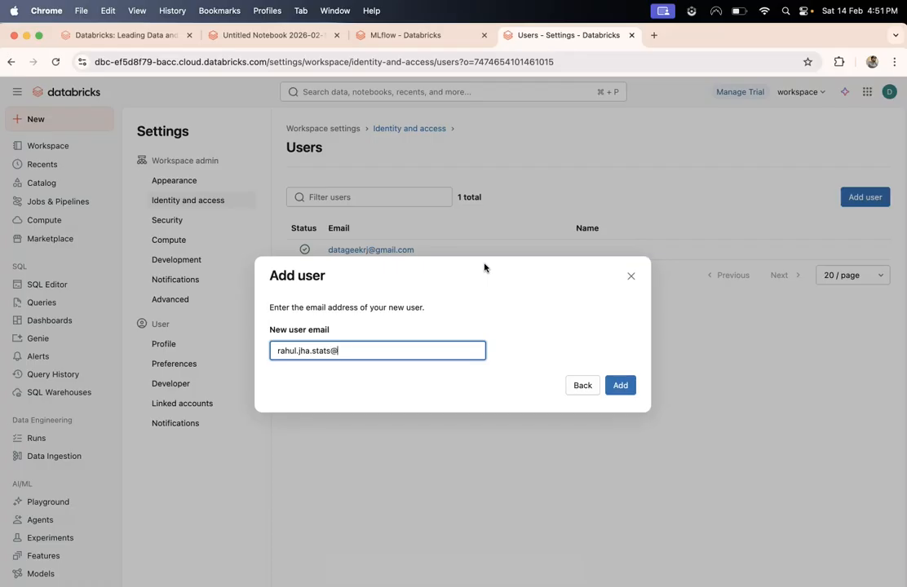
click(629, 384)
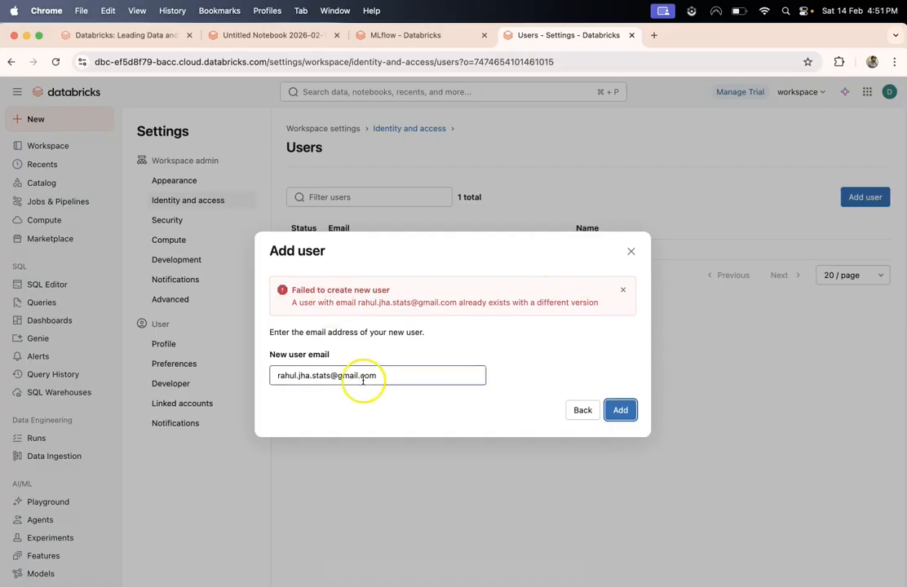
triple_click(318, 381)
click(316, 342)
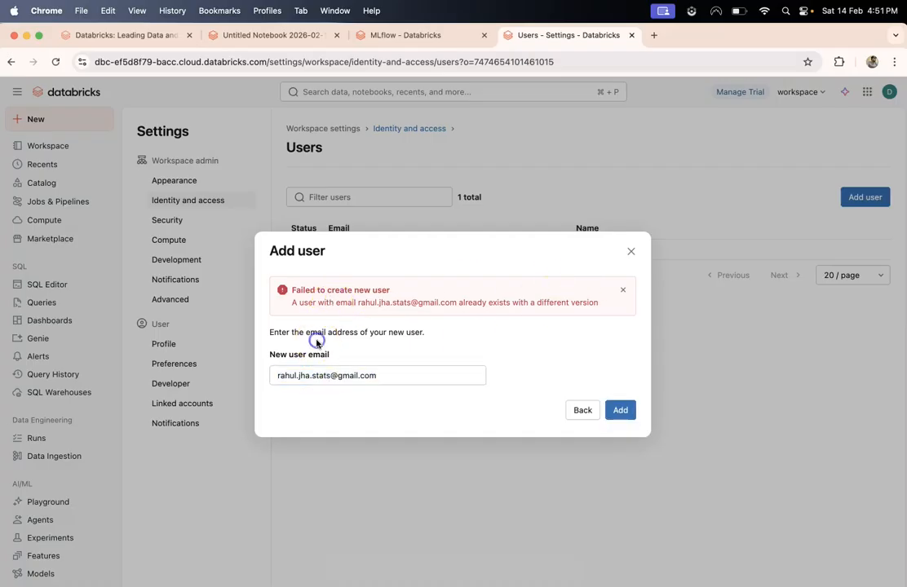
triple_click(340, 376)
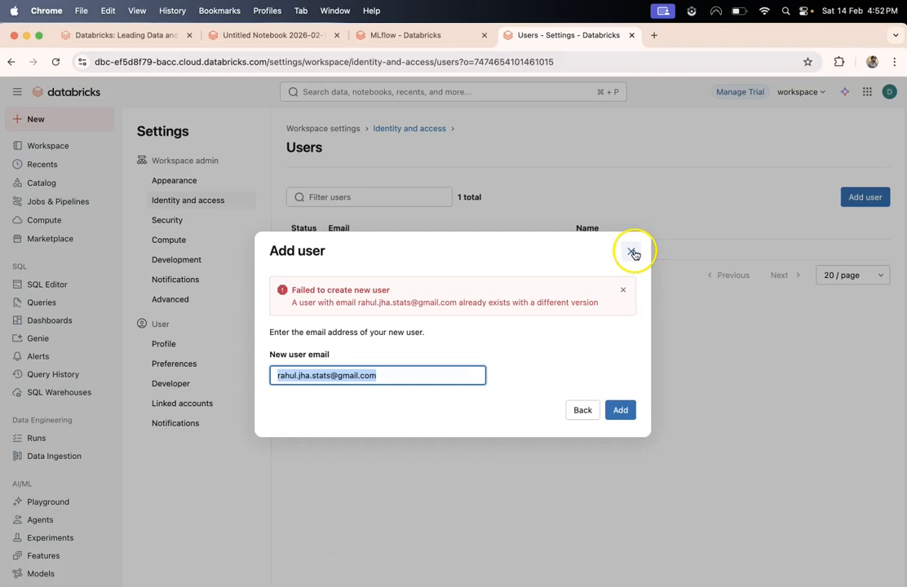
- Open Gmail in a new tab and switch to another signed-in account's inbox
click(653, 35)
click(856, 118)
click(789, 119)
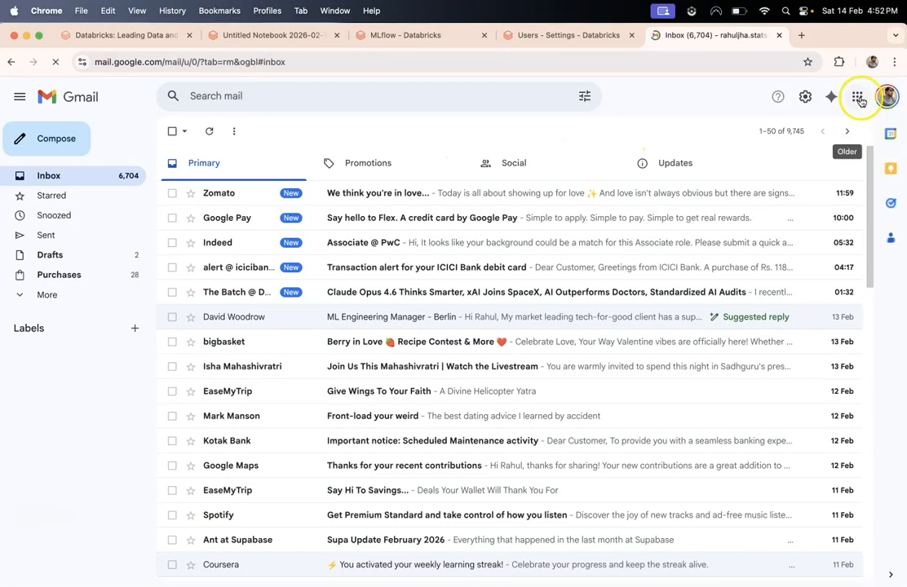
click(860, 100)
click(889, 98)
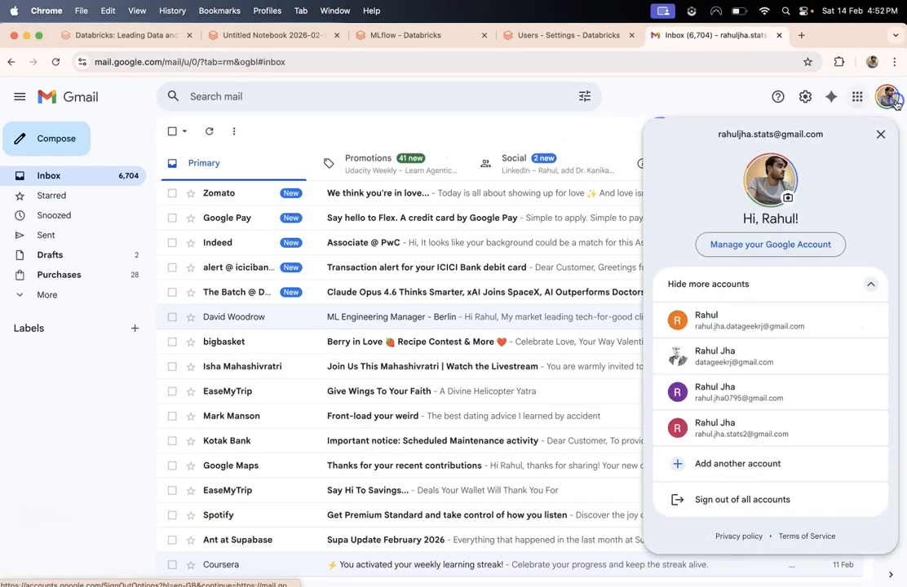
drag(715, 433, 715, 388)
click(715, 392)
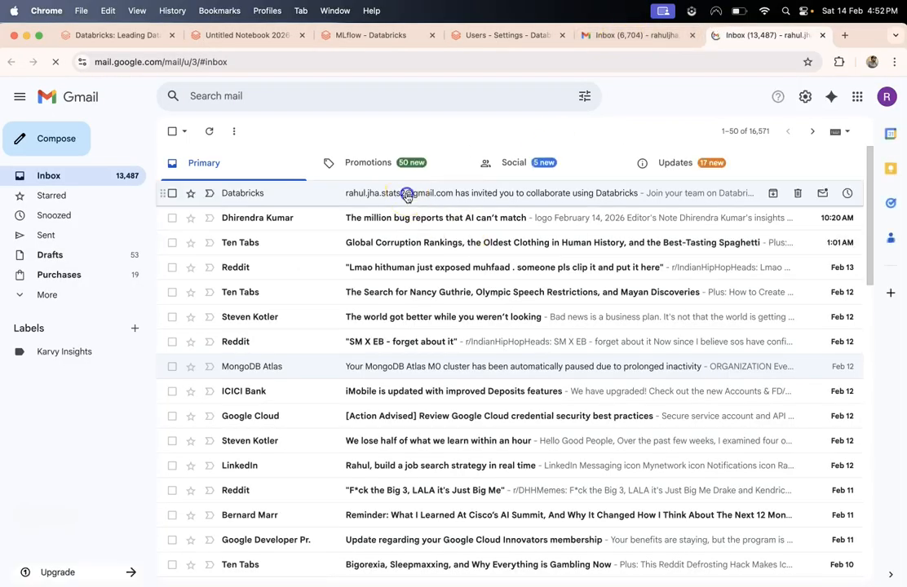
- Read the Databricks invitation email, then return to the Databricks user settings tab
click(407, 194)
scroll(373, 343, down, 2)
drag(364, 294, 516, 292)
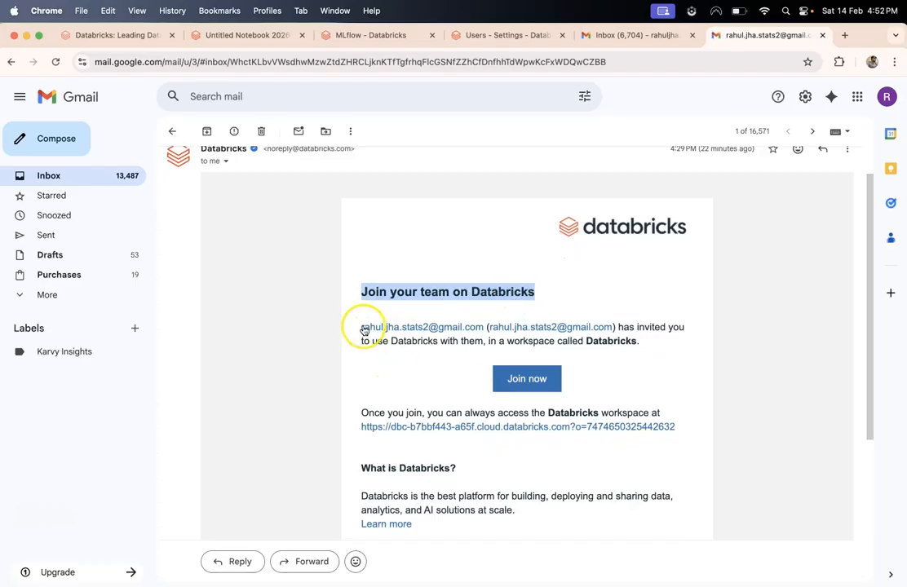
drag(355, 328, 603, 381)
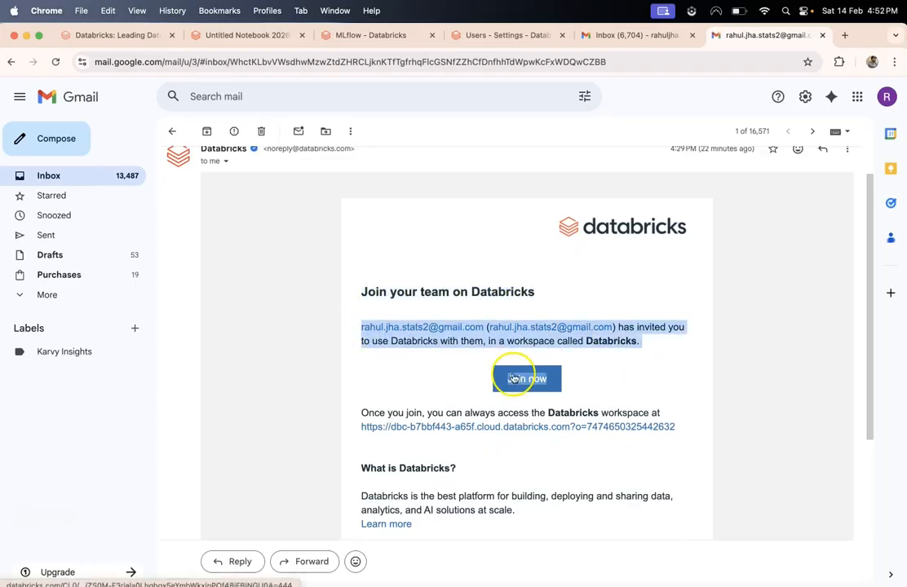
click(667, 39)
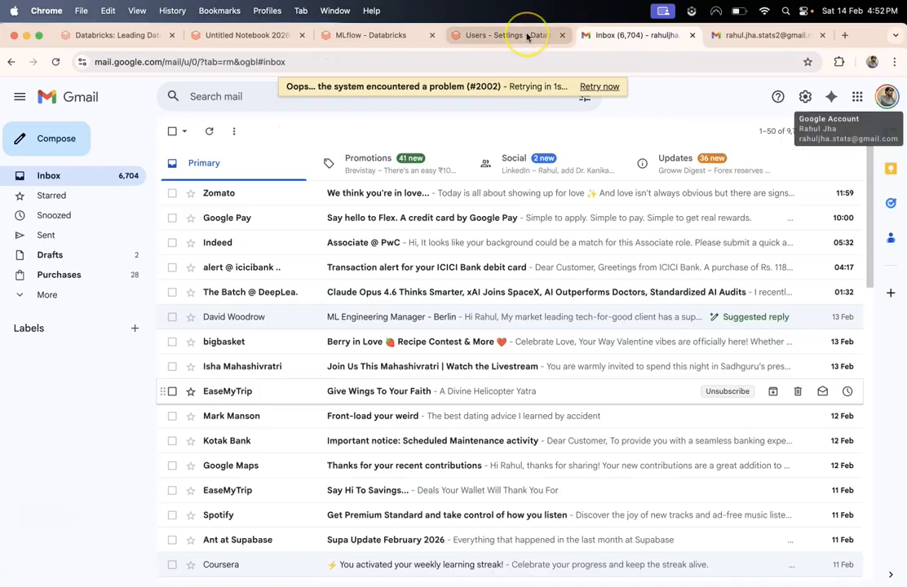
click(528, 37)
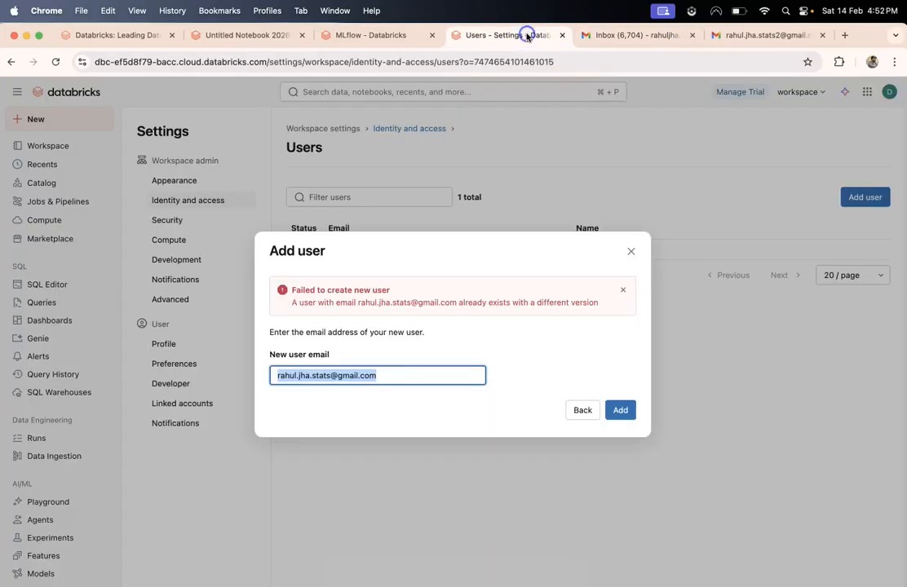
- Close the failed Add user dialog and open Compute under Workspace admin
click(629, 250)
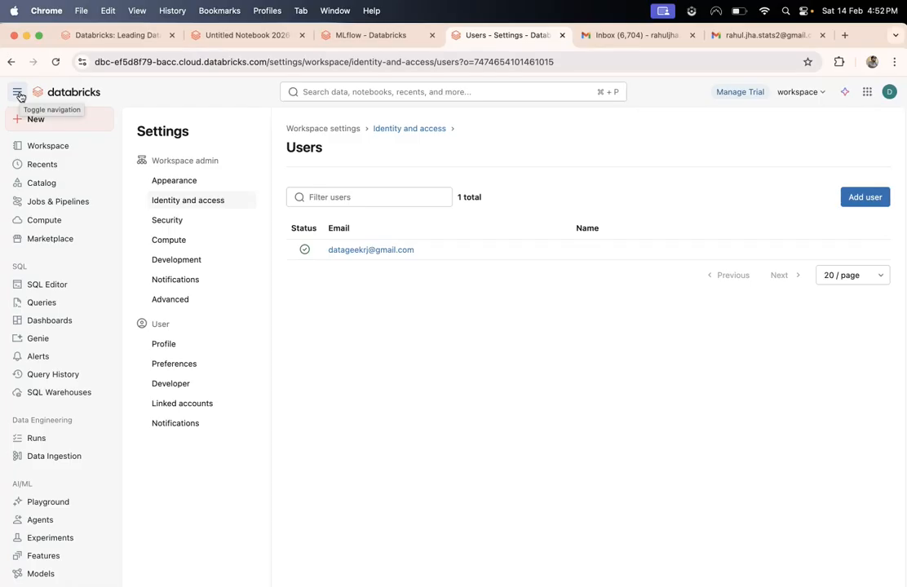
double_click(294, 149)
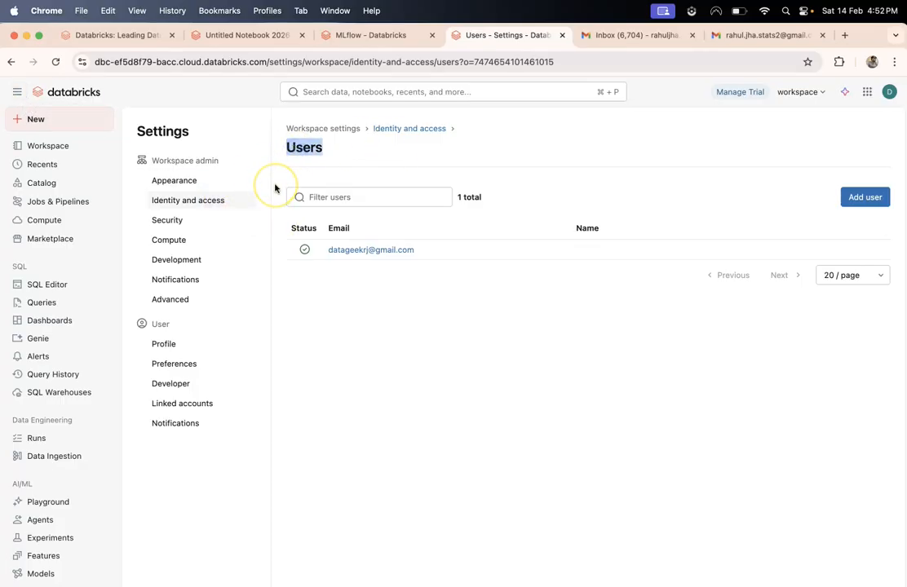
click(188, 245)
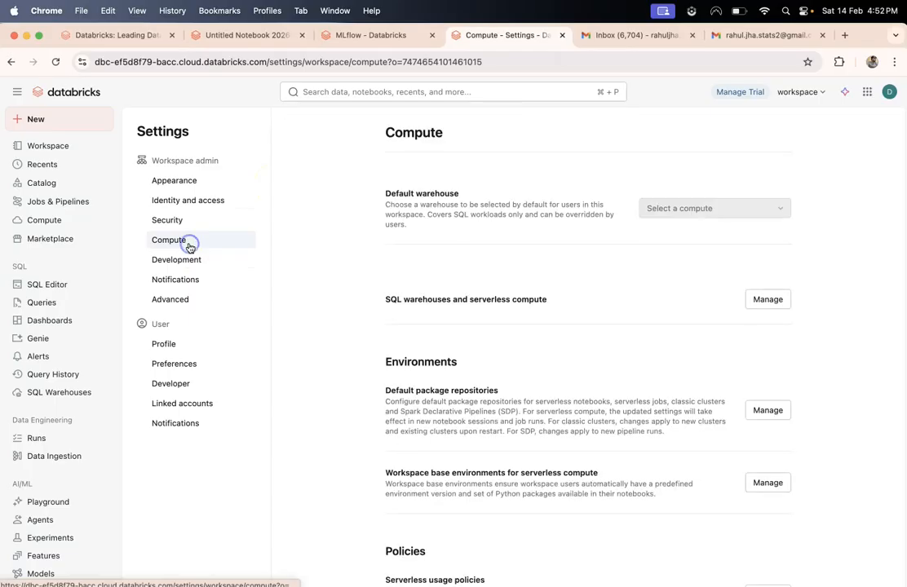
- Review the SQL warehouses and serverless compute settings and Data Access Properties, then open SQL Warehouses
scroll(417, 247, down, 2)
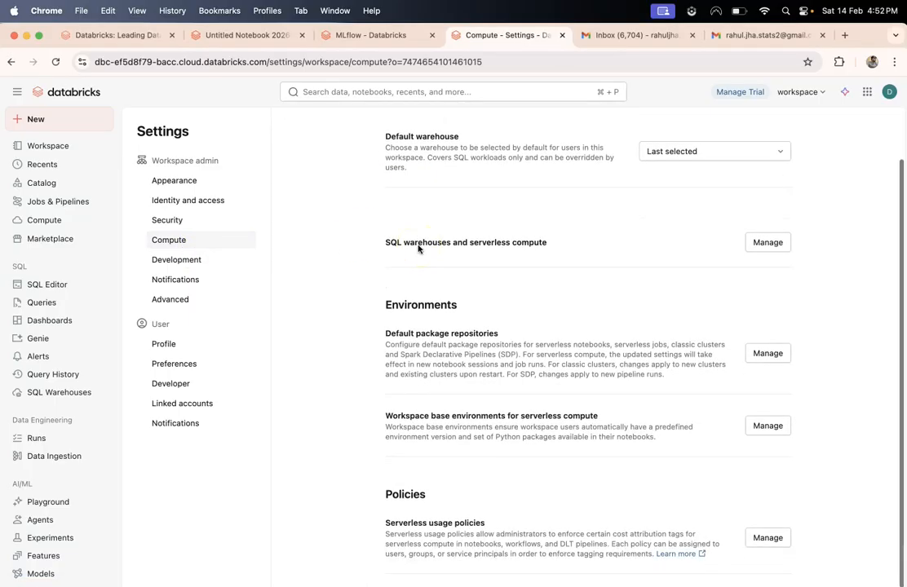
scroll(418, 249, up, 2)
click(465, 289)
scroll(466, 292, up, 1)
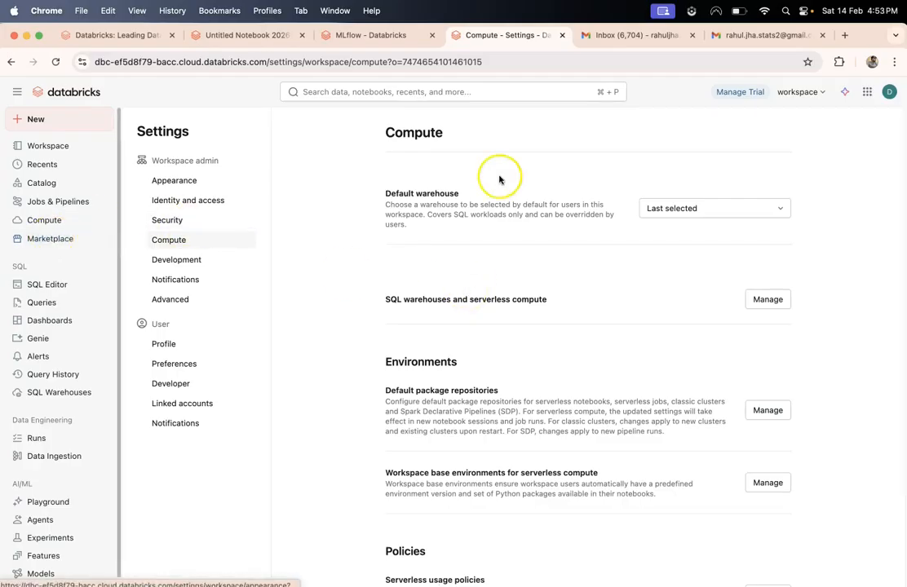
click(788, 308)
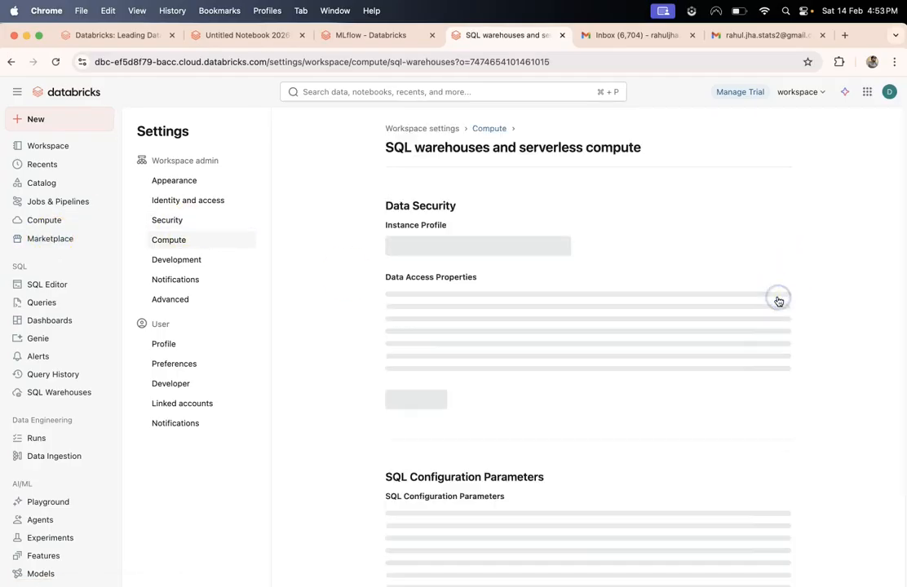
click(433, 348)
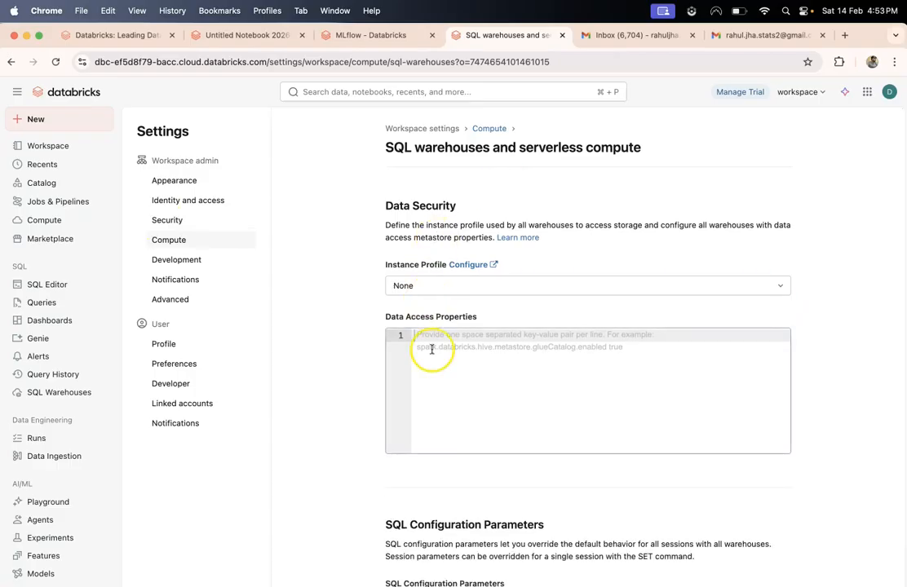
scroll(327, 365, down, 5)
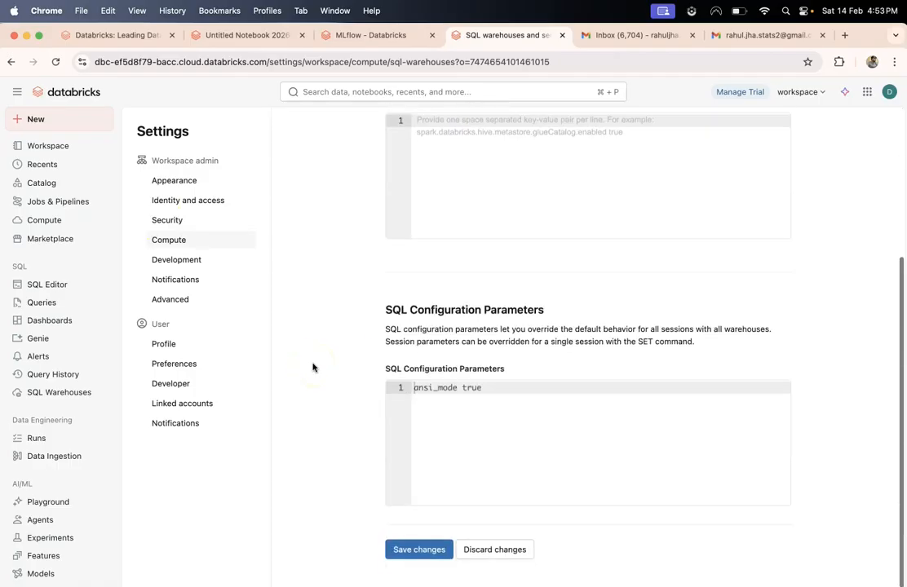
scroll(313, 367, up, 3)
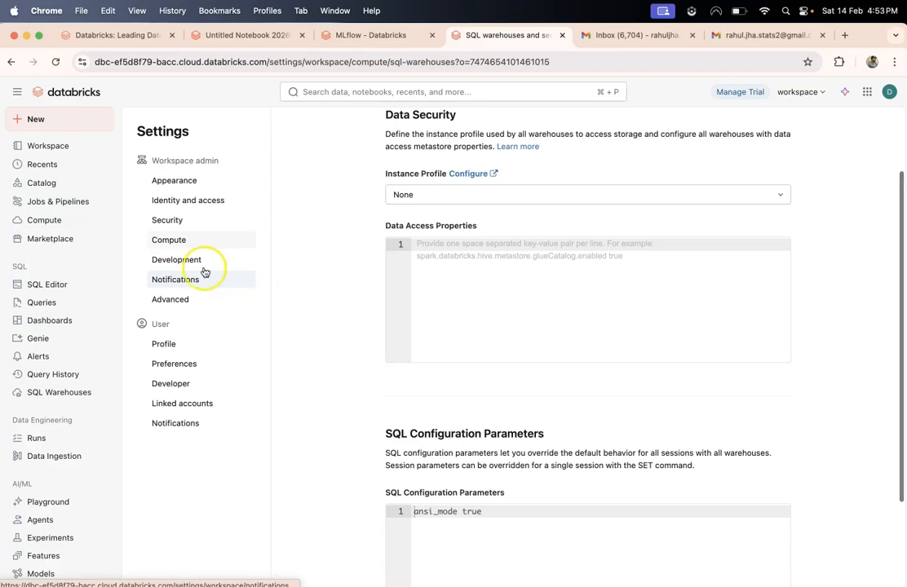
click(47, 225)
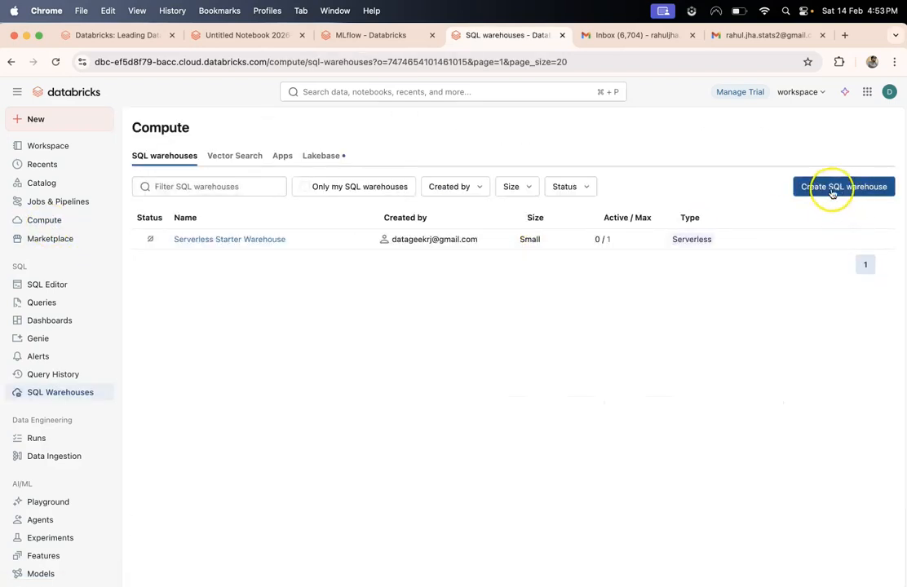
- Start a new SQL warehouse, keeping the 2X-Small cluster size and a minimum of 1 cluster
click(831, 188)
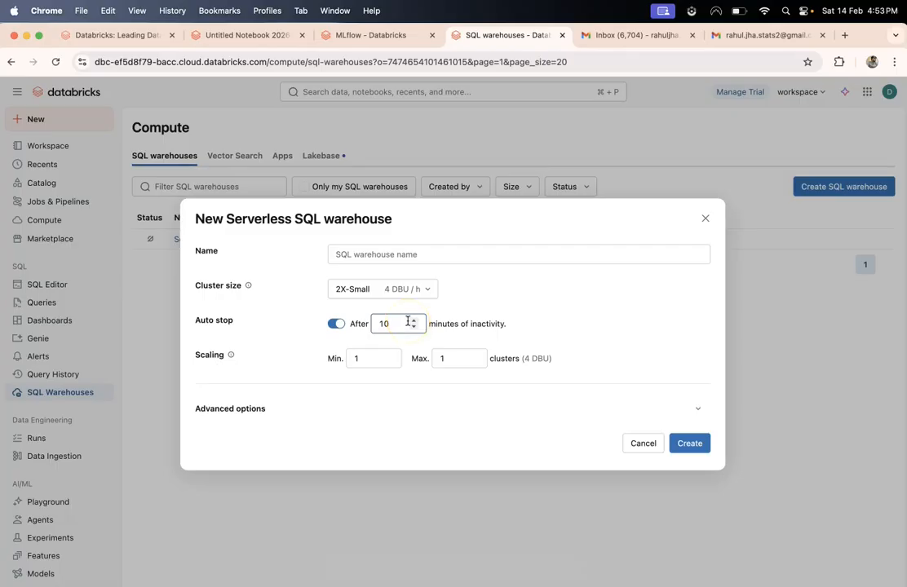
click(385, 287)
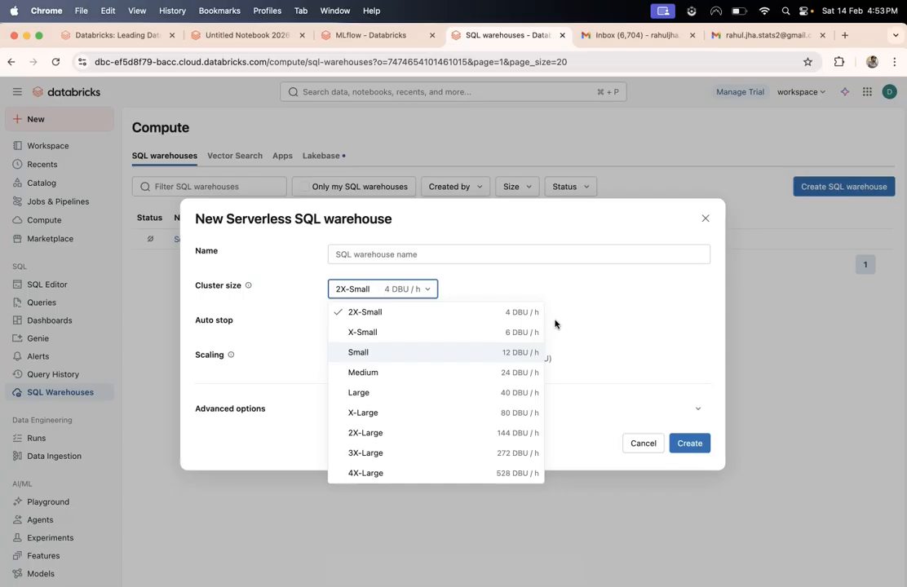
click(572, 314)
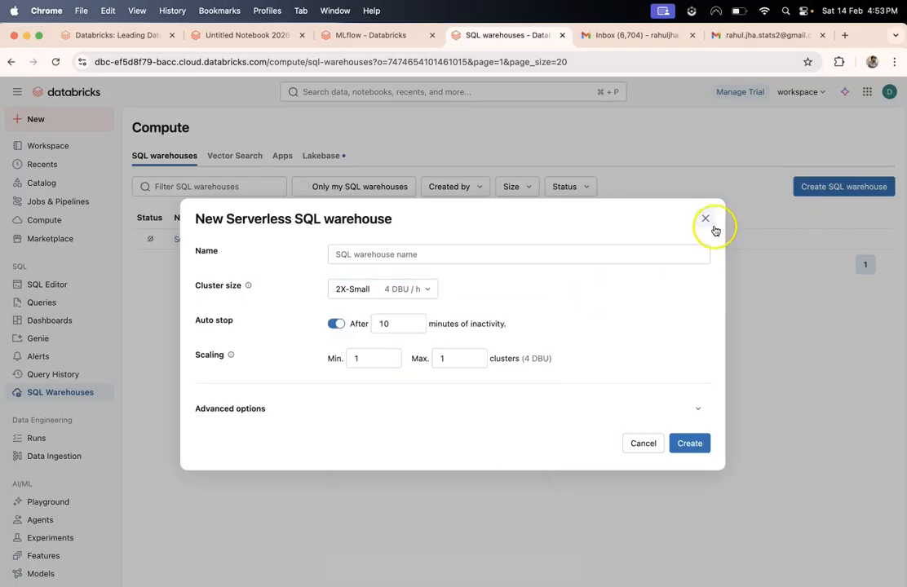
triple_click(305, 216)
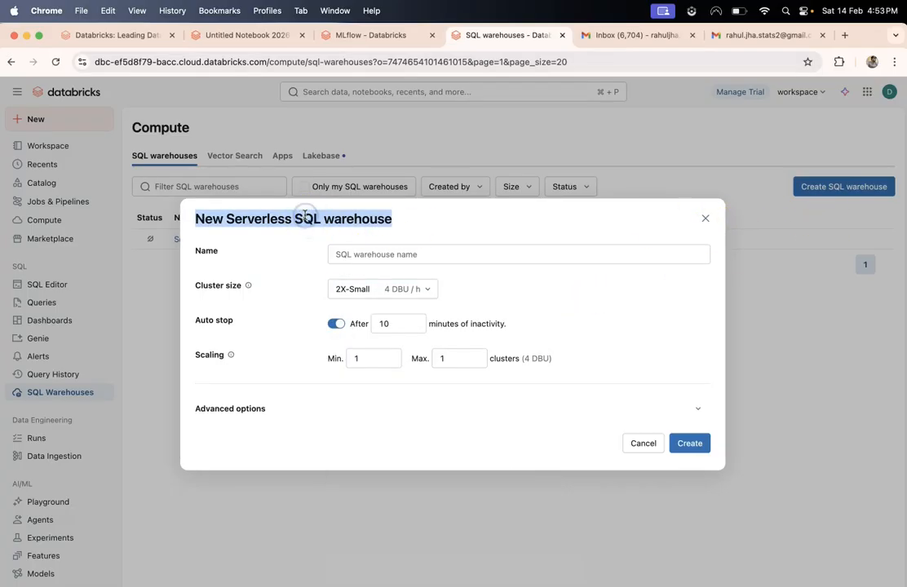
double_click(336, 220)
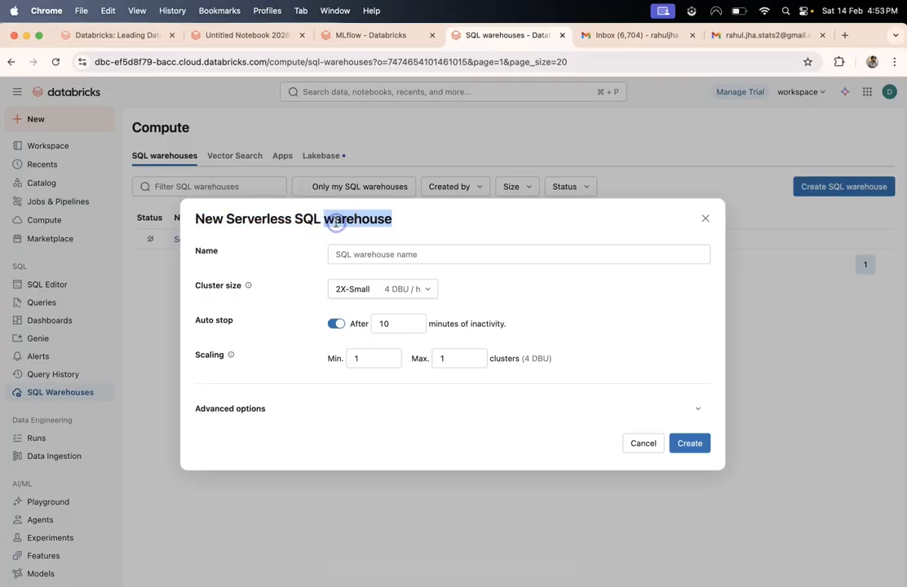
click(291, 218)
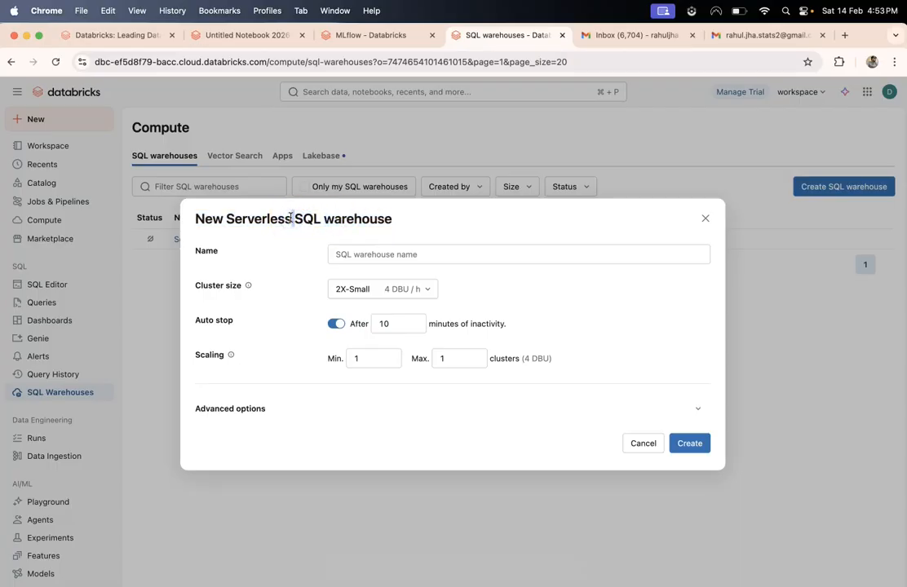
click(359, 253)
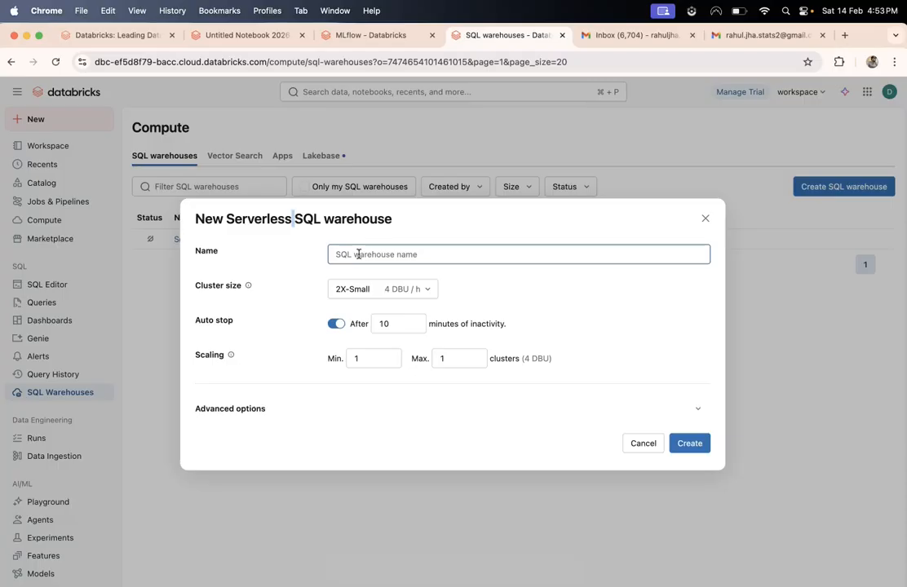
click(320, 219)
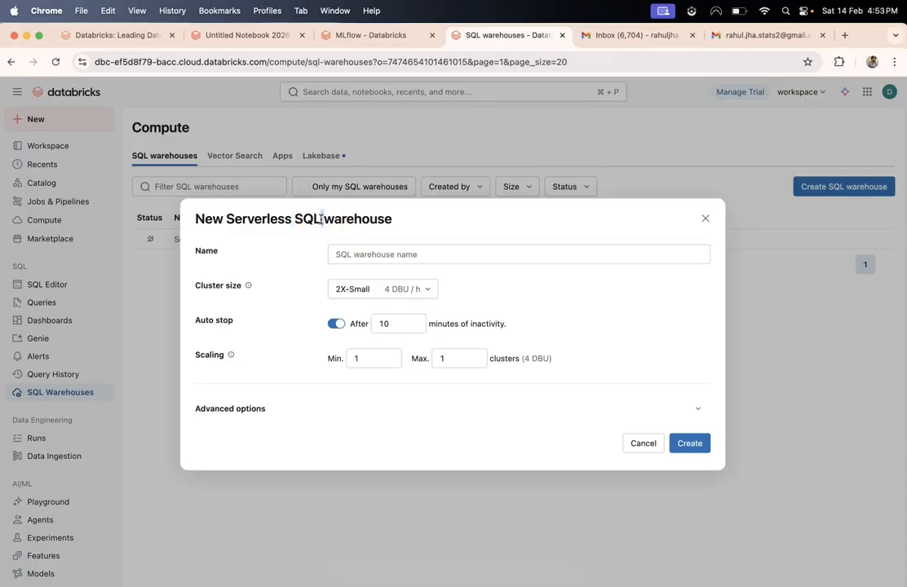
click(364, 358)
click(457, 357)
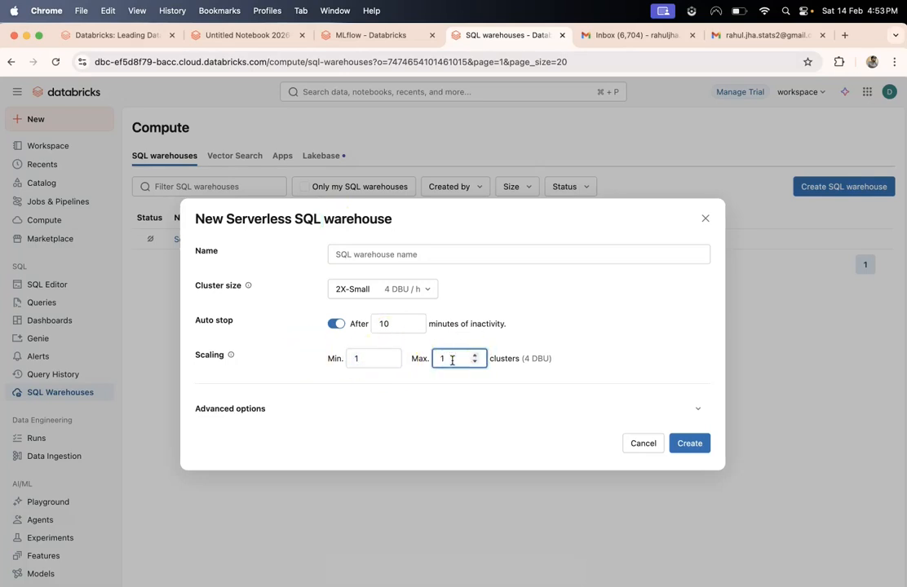
double_click(356, 361)
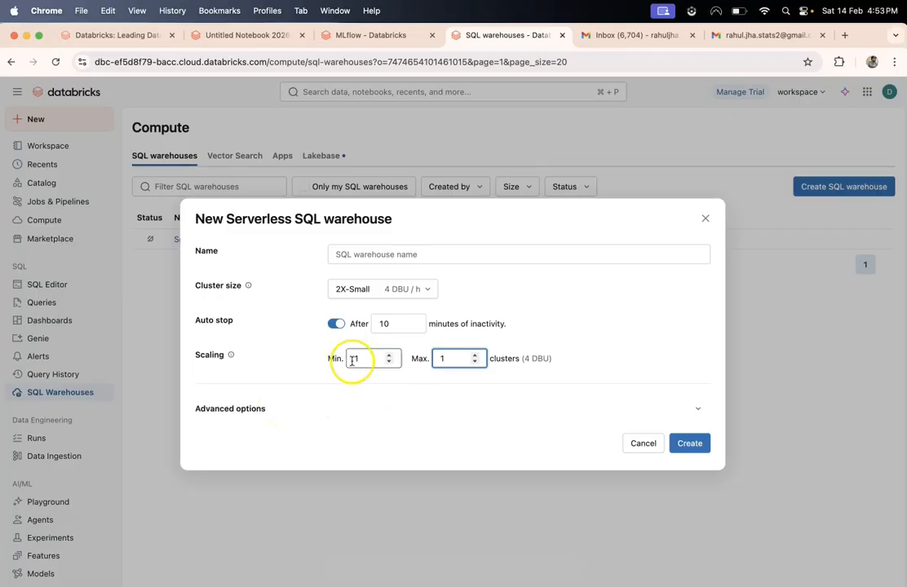
- Expand Advanced options, name the warehouse smallInstance, and create it
click(249, 408)
mouse_move(249, 251)
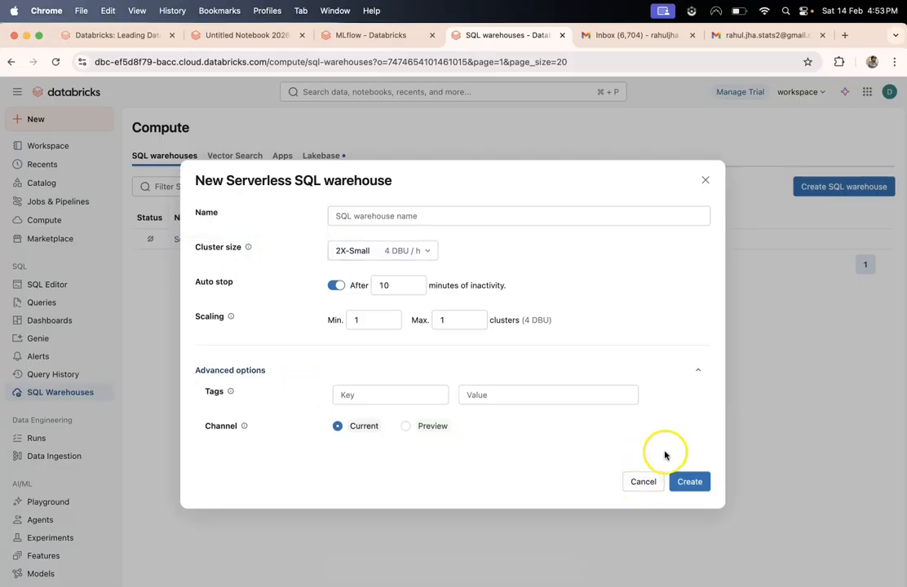
click(421, 216)
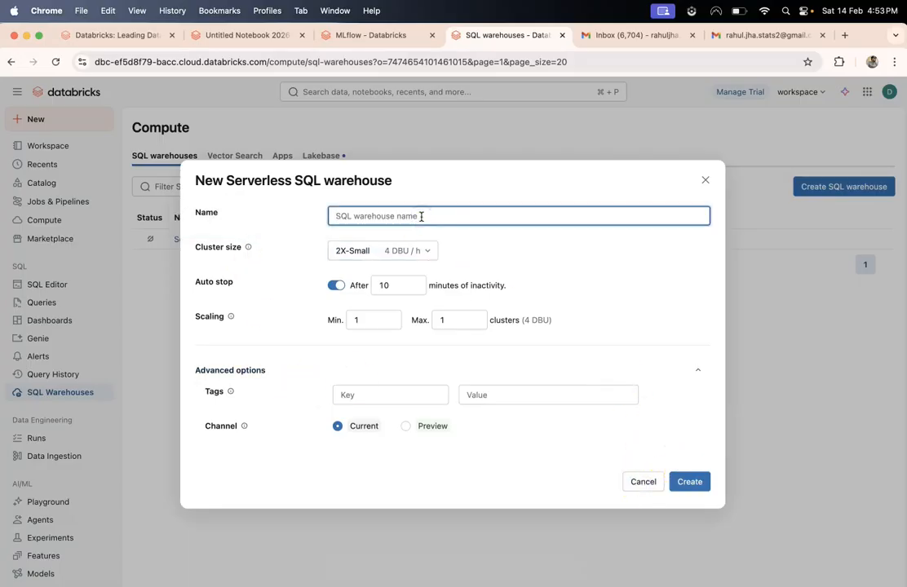
text(smallInstance)
click(691, 482)
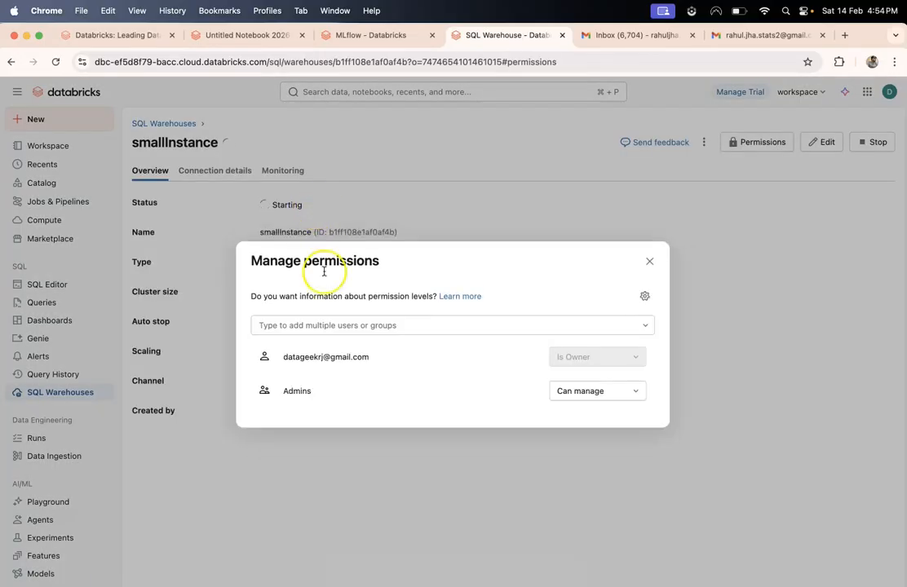
- Review the smallInstance Manage permissions dialog, then close it to return to the warehouse Overview
triple_click(254, 260)
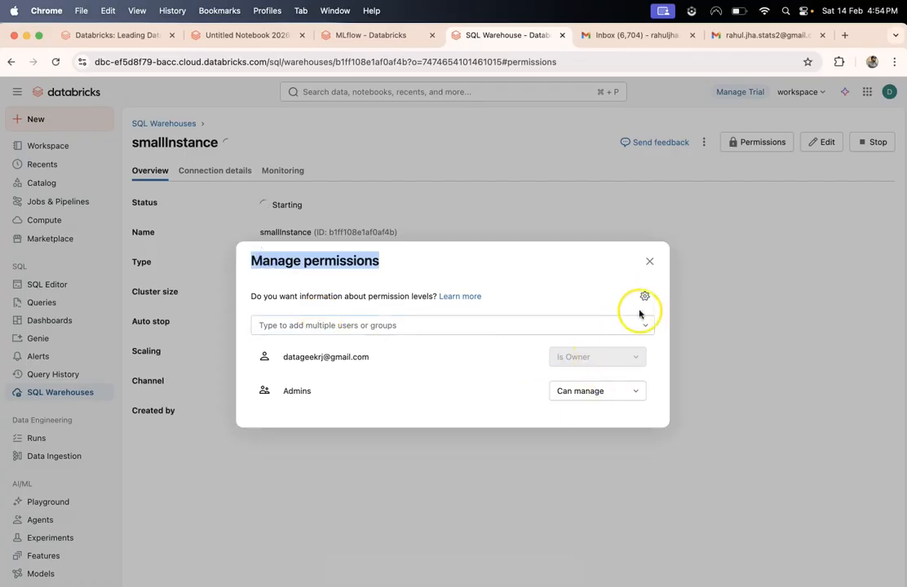
click(351, 325)
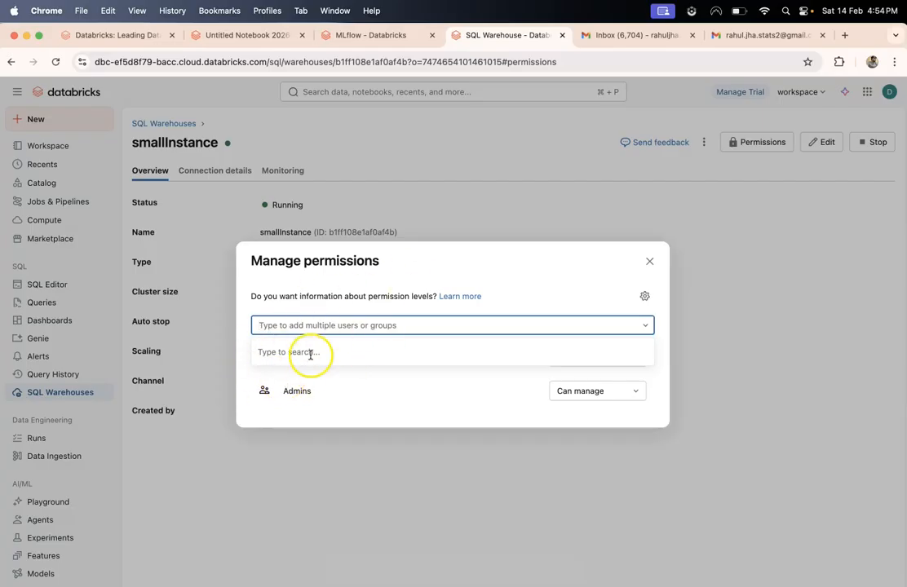
click(281, 324)
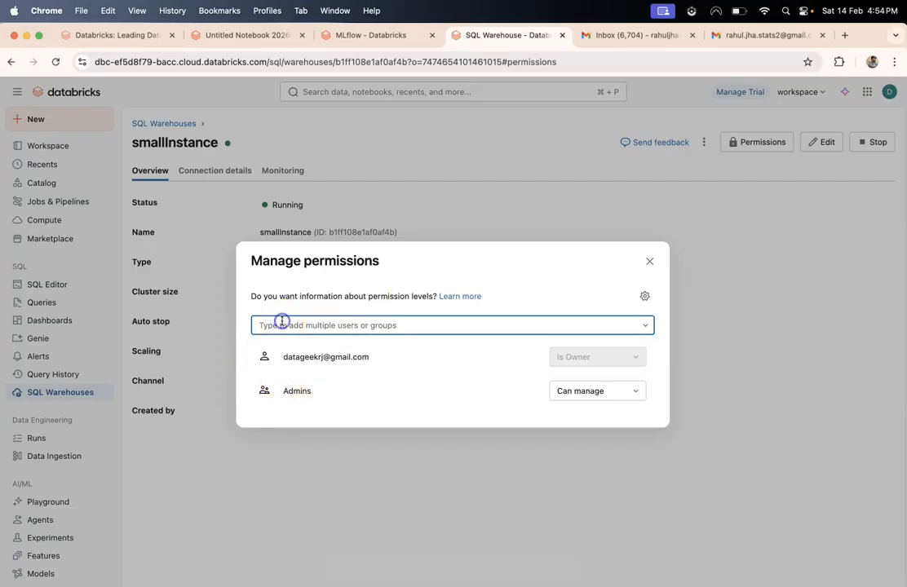
triple_click(375, 296)
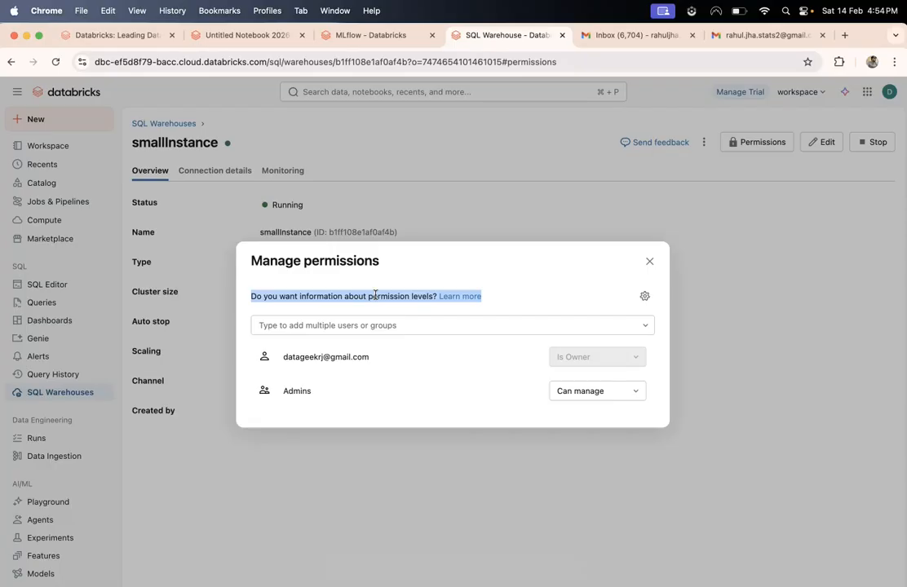
click(354, 324)
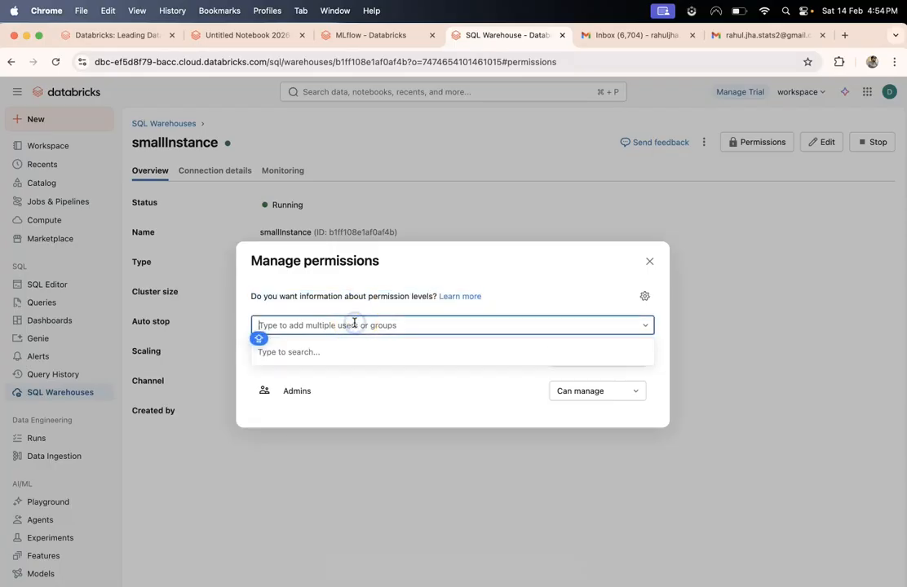
click(650, 262)
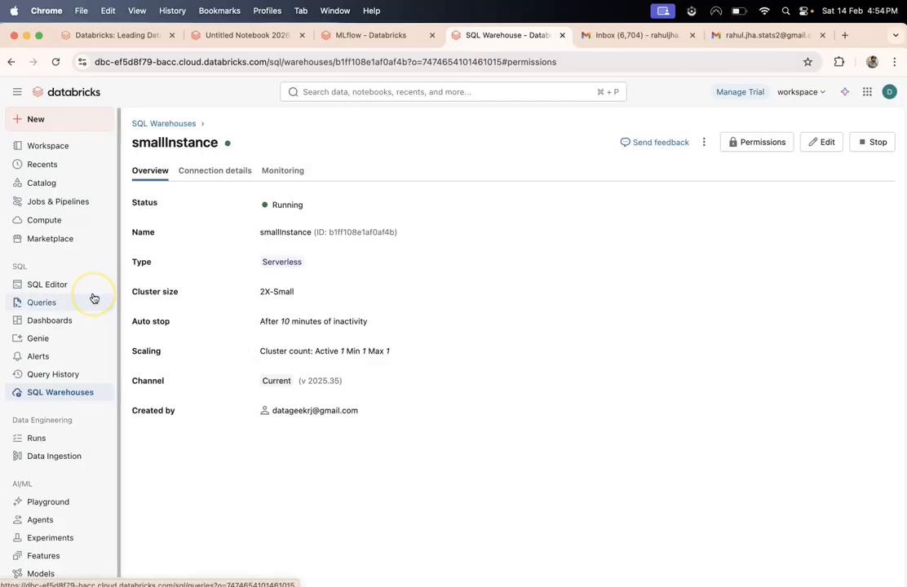
click(48, 151)
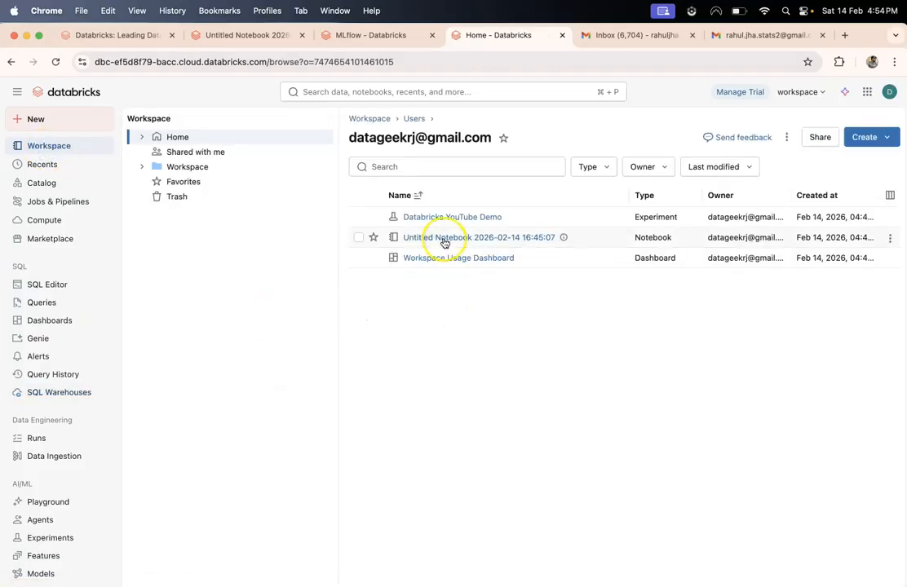
click(443, 238)
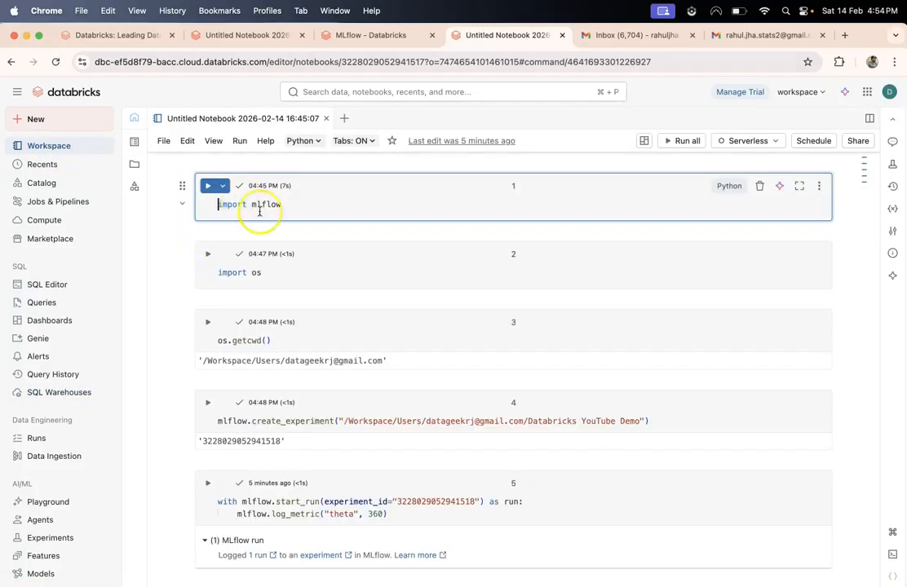
click(297, 207)
triple_click(248, 205)
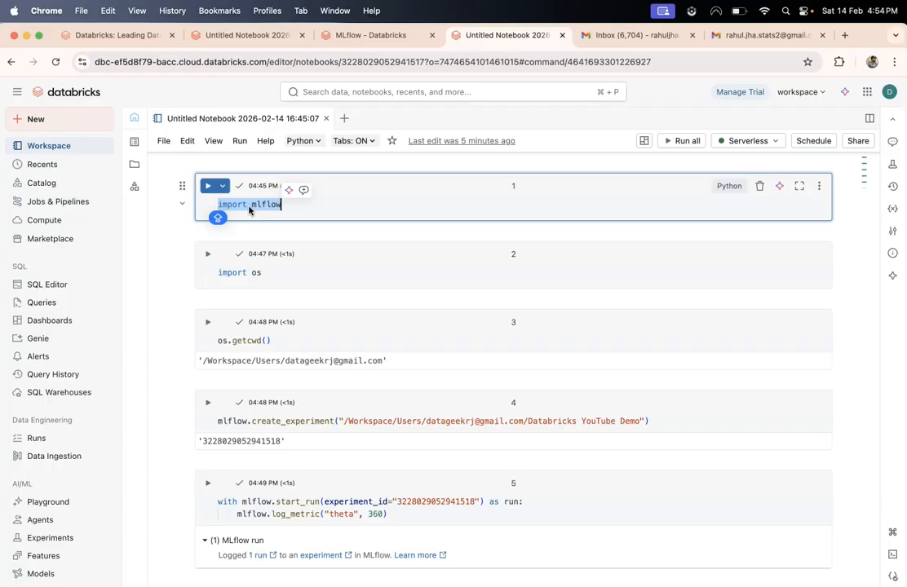
click(304, 210)
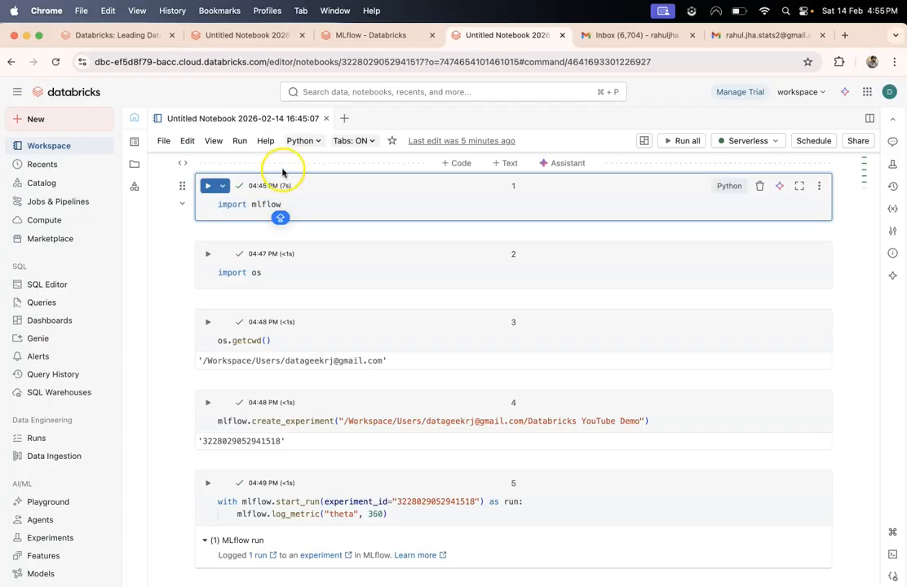
click(451, 162)
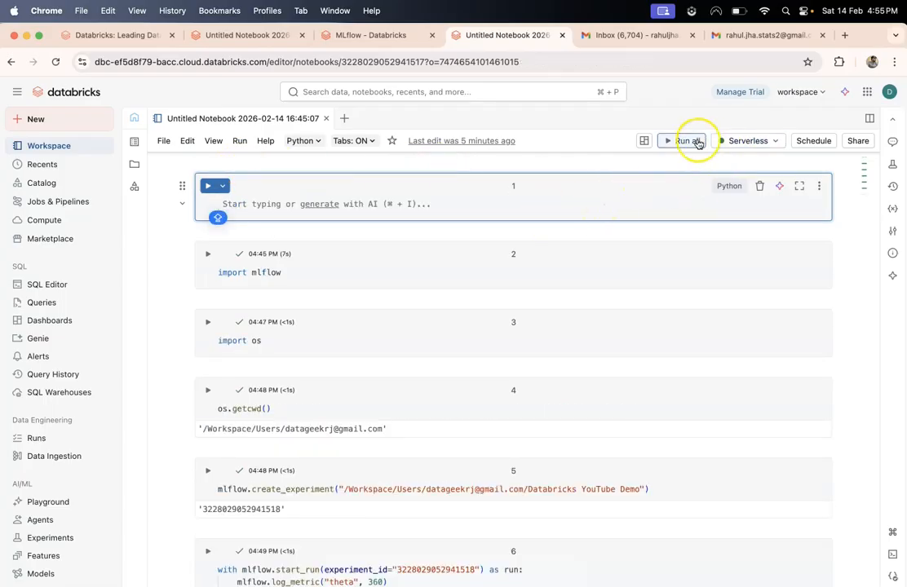
- Enter !pip install in the top cell, then run 'from openai import OpenAI' in a new cell below
text(!)
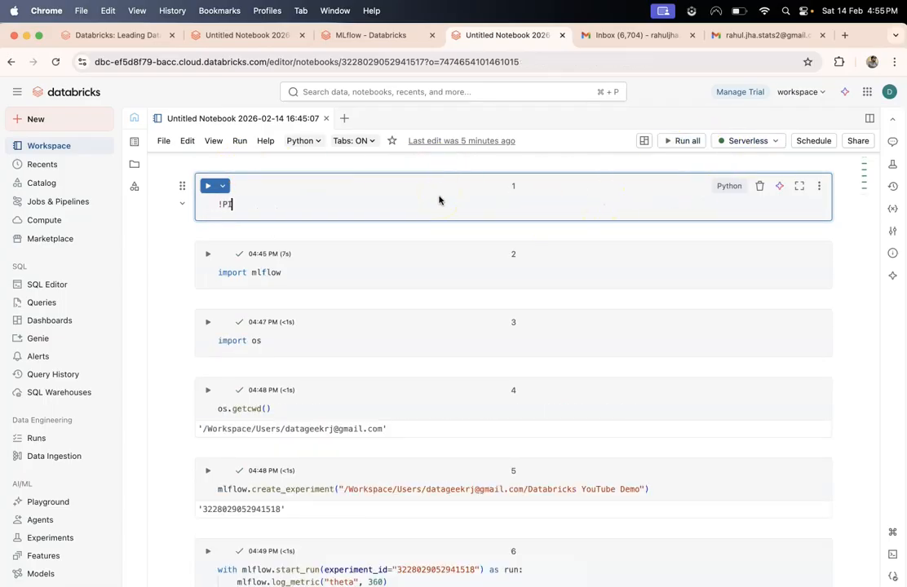
text(pip install)
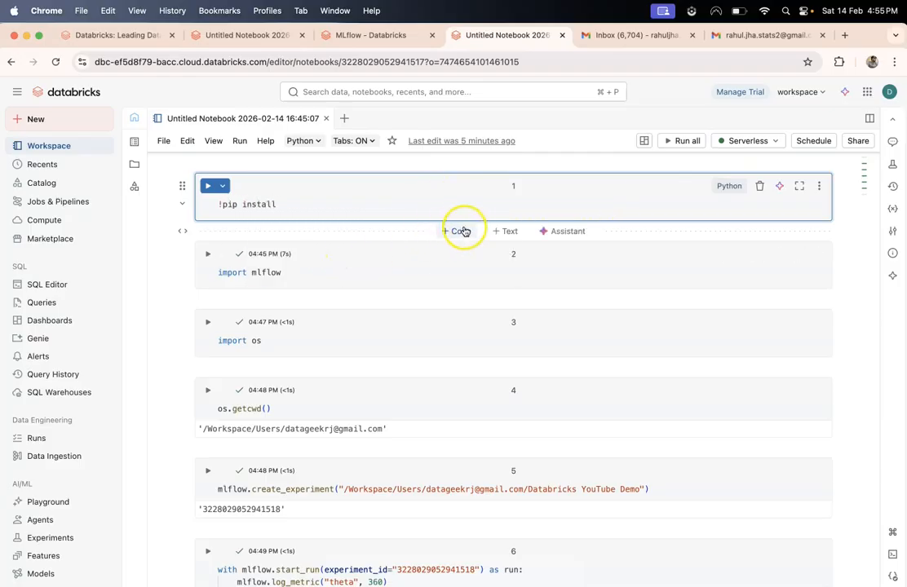
click(462, 229)
text(import)
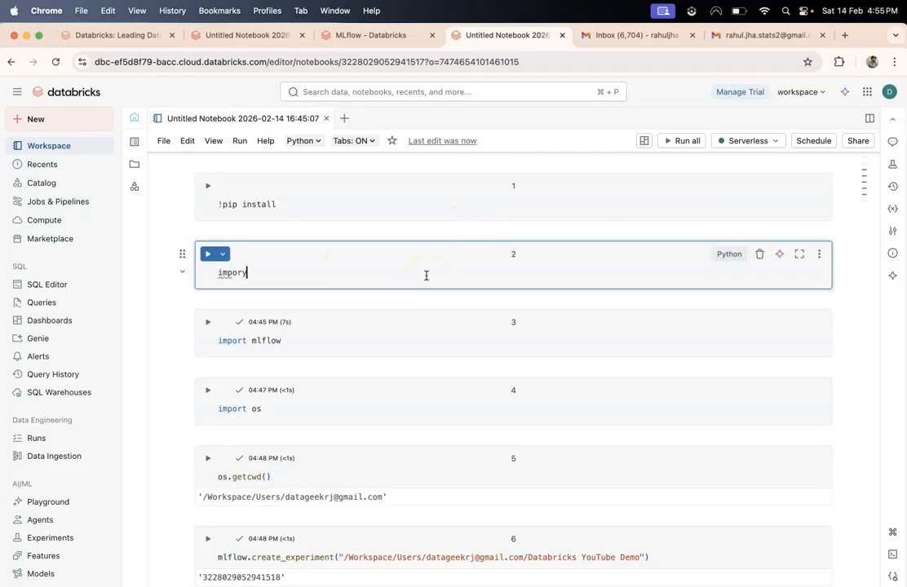
text( openai)
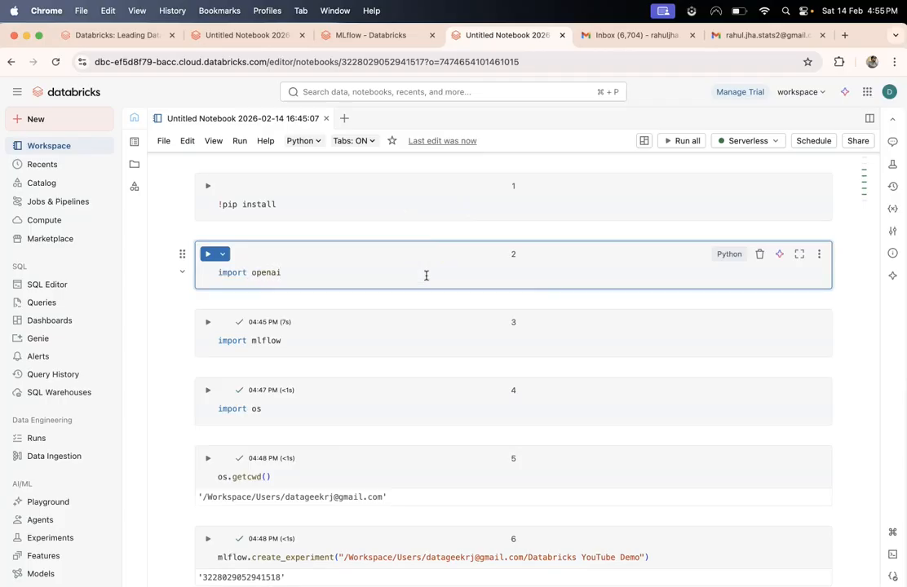
key(super+a)
text(fro)
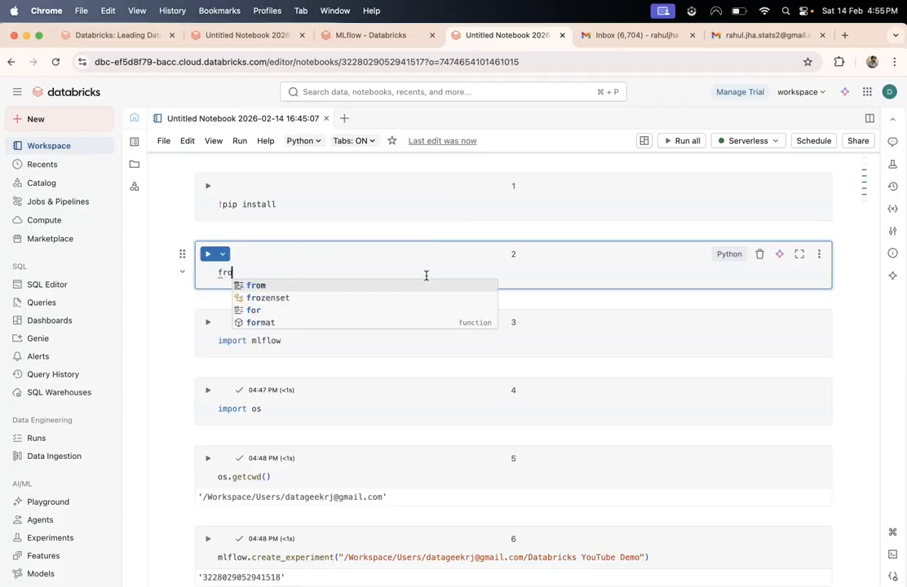
text(m openai import O)
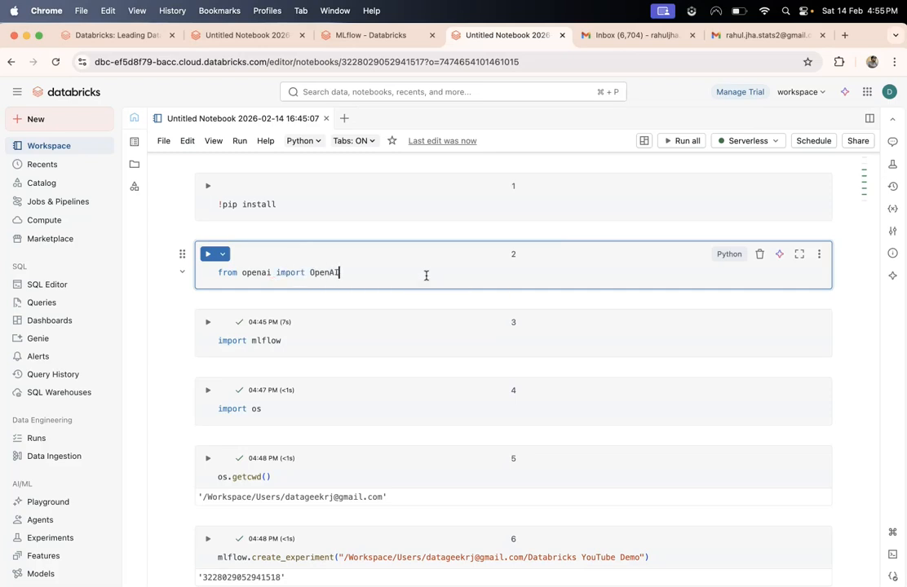
text(penAI)
key(shift+Return)
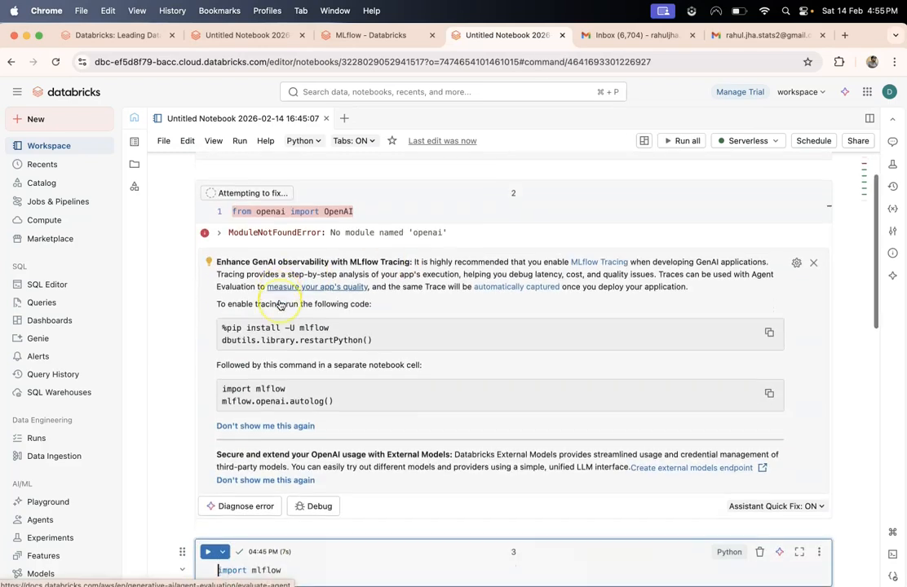
- Review the ModuleNotFoundError output and the MLflow Tracing tip under the OpenAI import cell
scroll(269, 285, up, 1)
triple_click(259, 260)
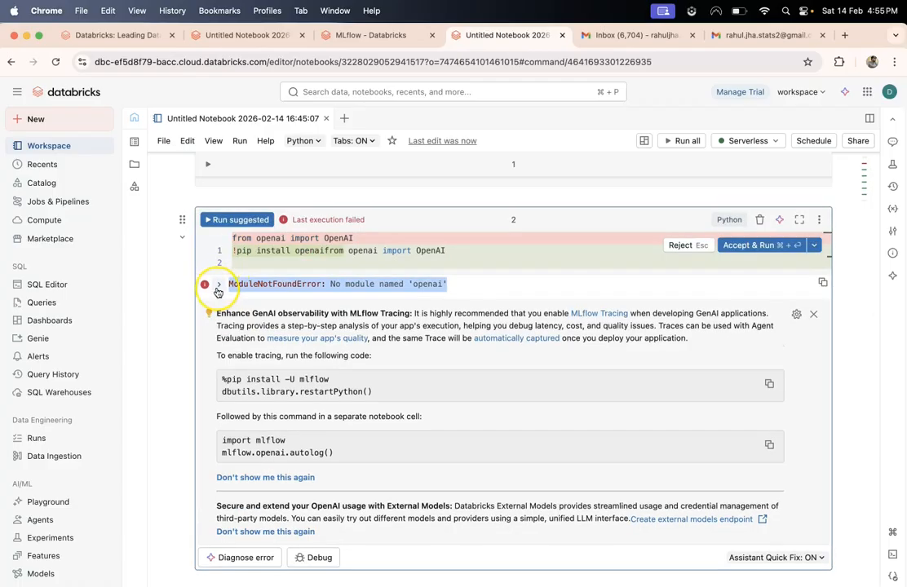
mouse_move(216, 313)
mouse_down()
mouse_move(425, 340)
mouse_move(425, 352)
mouse_up()
click(425, 352)
click(319, 243)
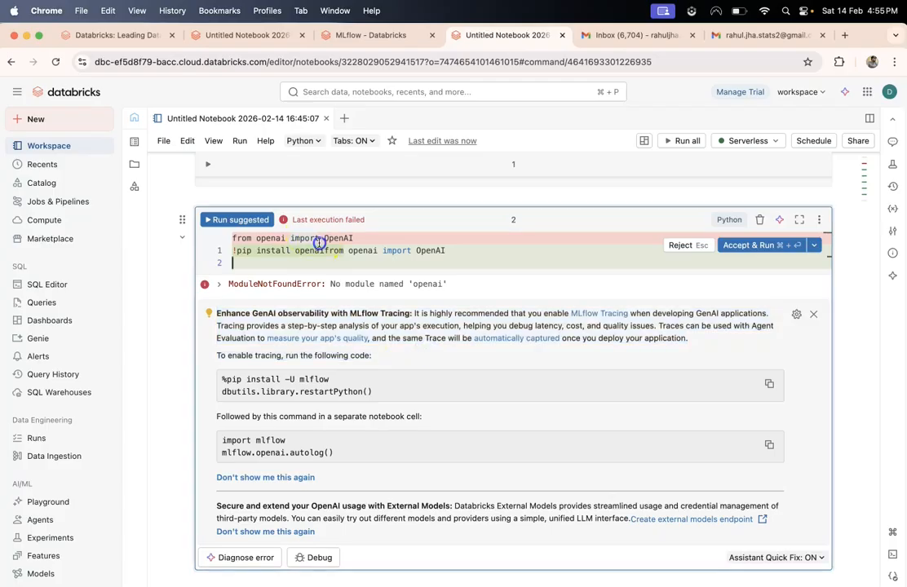
triple_click(232, 332)
triple_click(247, 454)
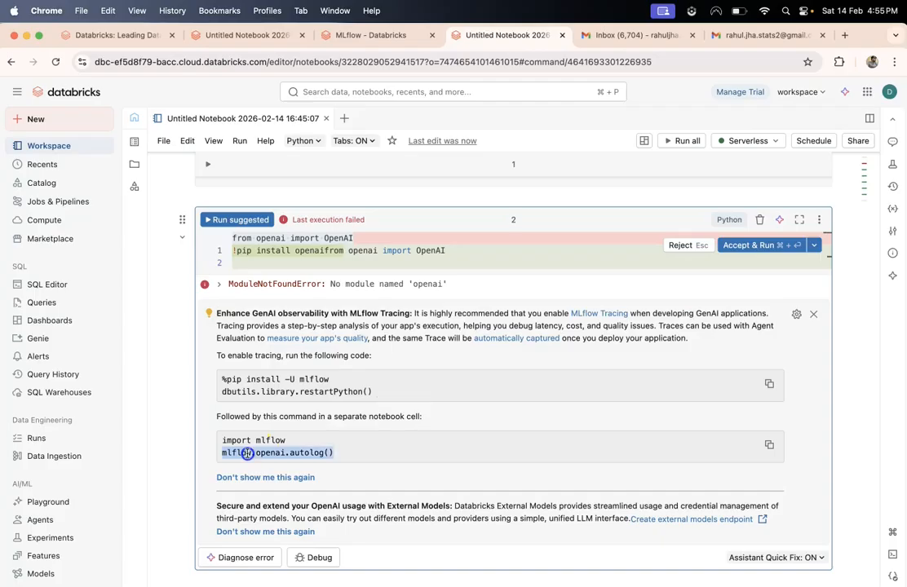
click(374, 238)
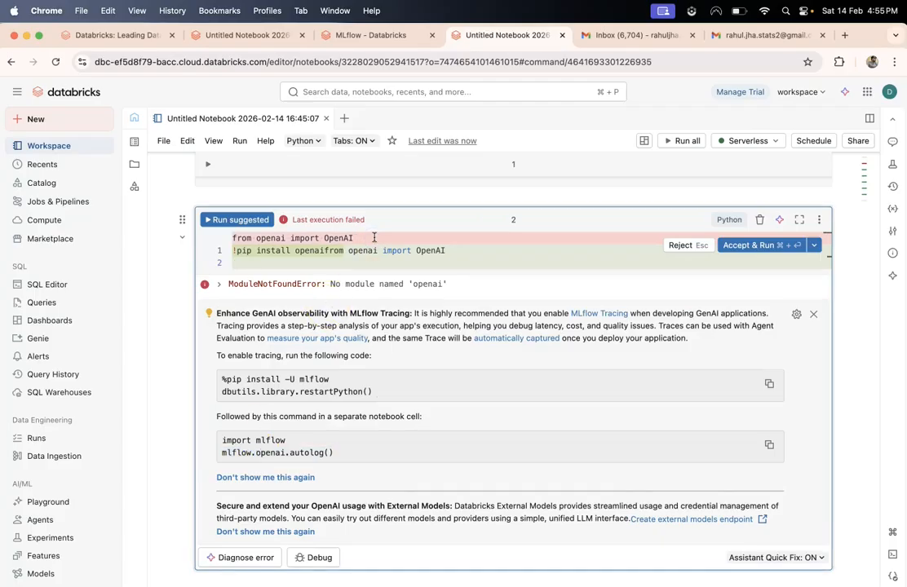
- Complete the top cell as !pip install openai and run it
click(278, 209)
text(openai)
key(shift+Return)
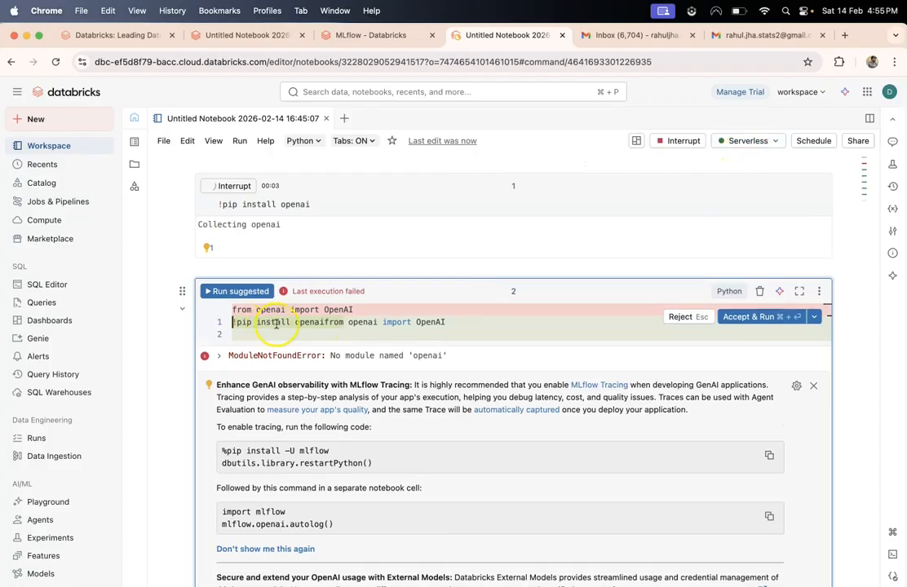
- Reject the assistant's suggested fix and rerun the 'from openai import OpenAI' cell
click(354, 407)
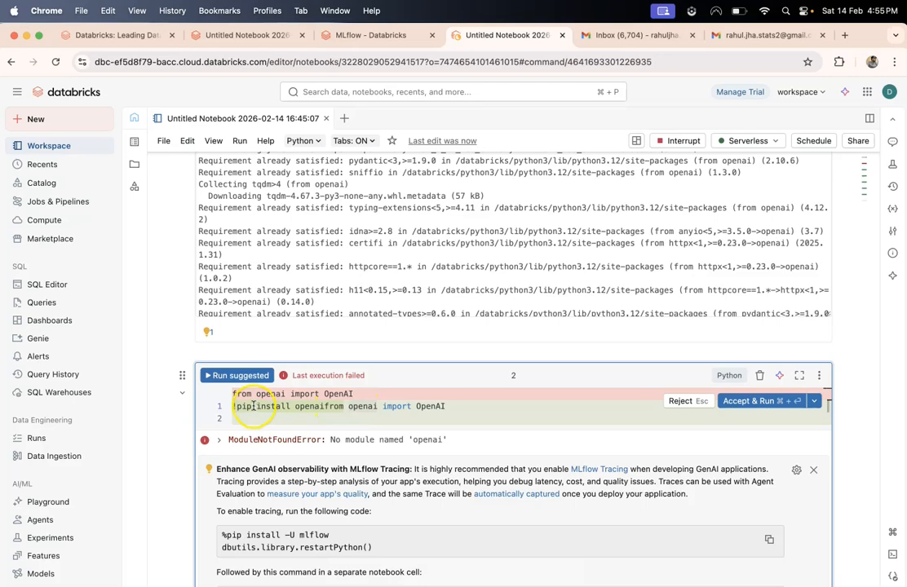
click(703, 402)
click(359, 394)
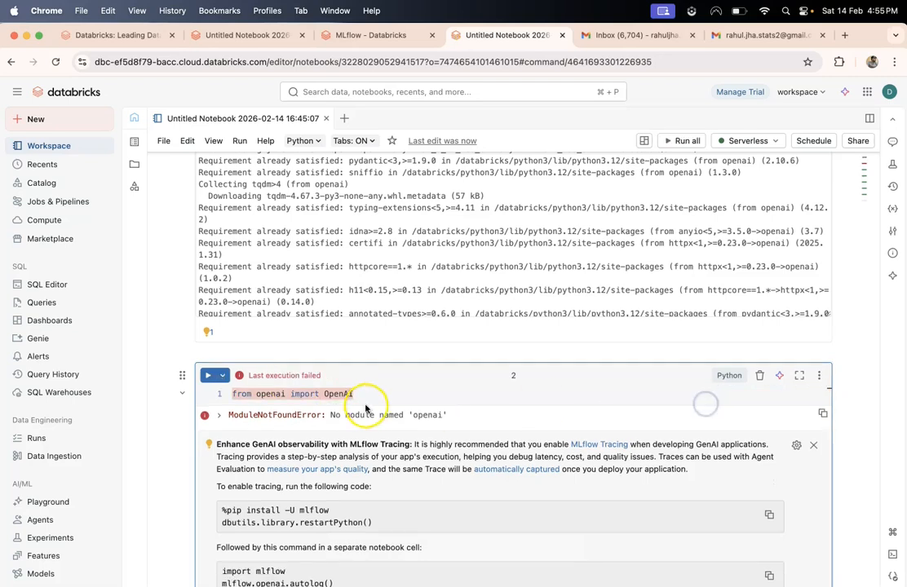
key(shift+Return)
- Check the import cell, which now finishes with only an MLflow Tracing tip beneath it
scroll(363, 400, up, 3)
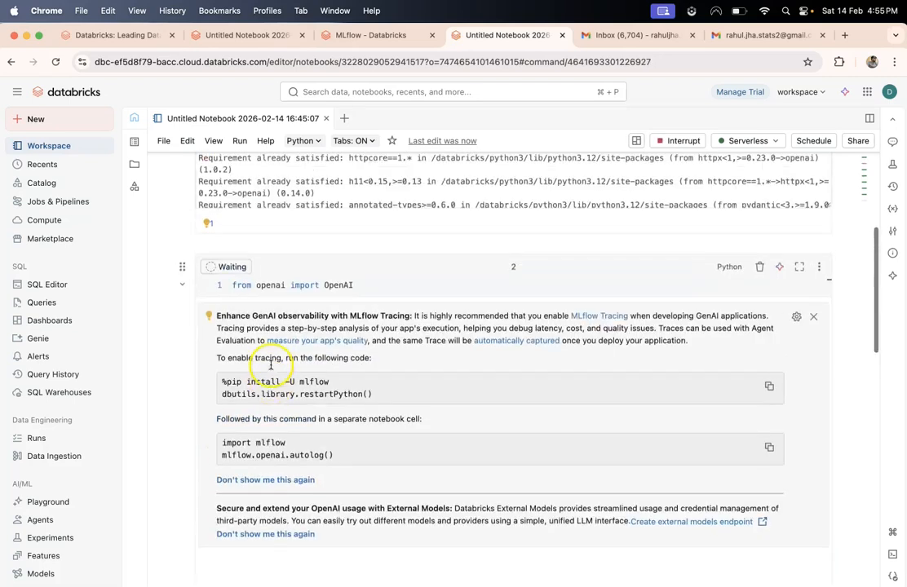
click(303, 329)
double_click(303, 329)
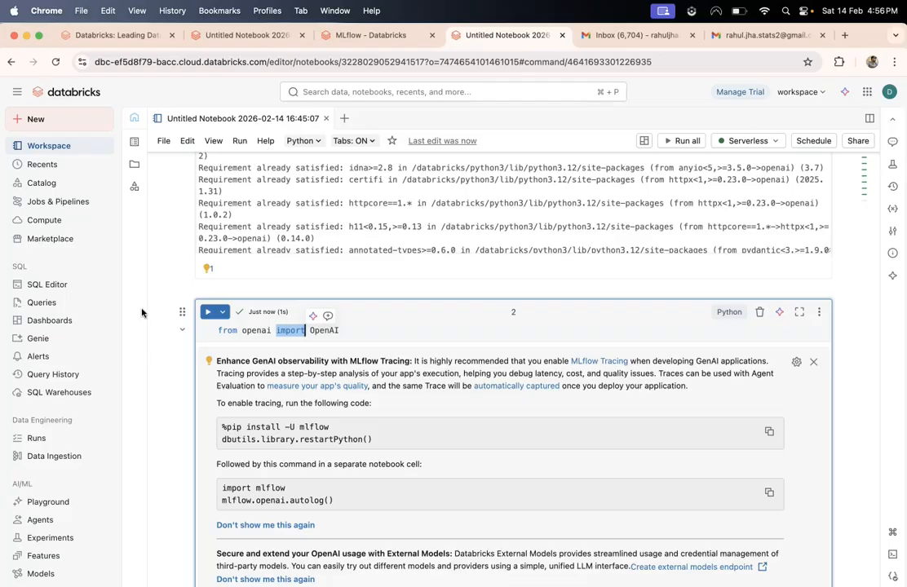
key(Right)
key(Right)
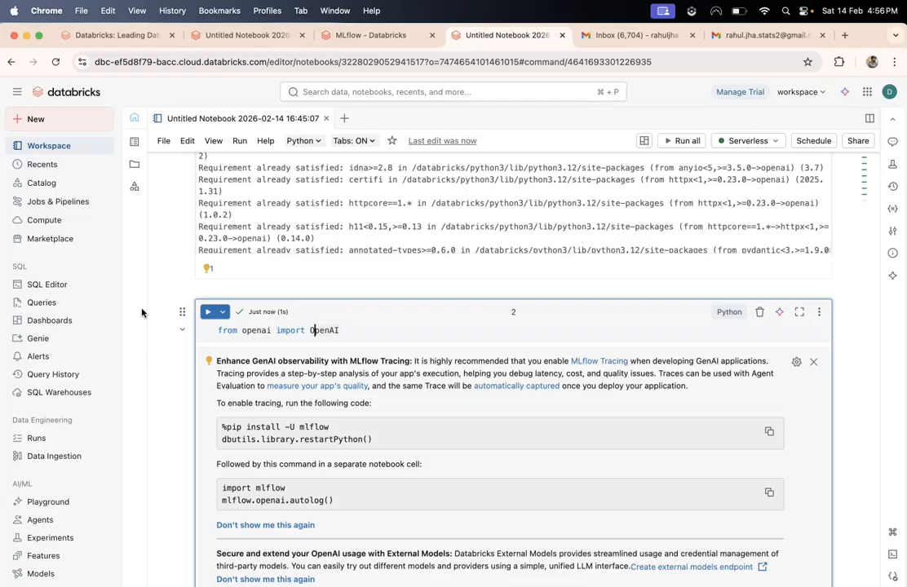